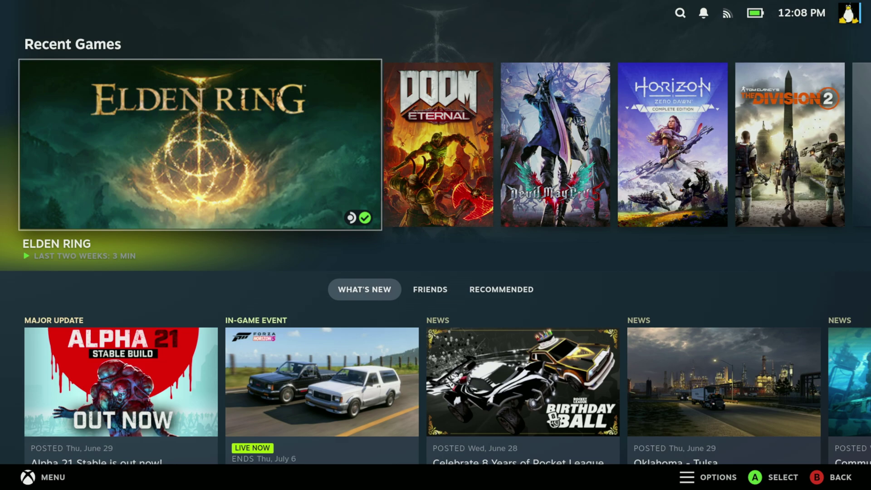
- Browse the recent games shelf, settling back on Elden Ring
key("Right")
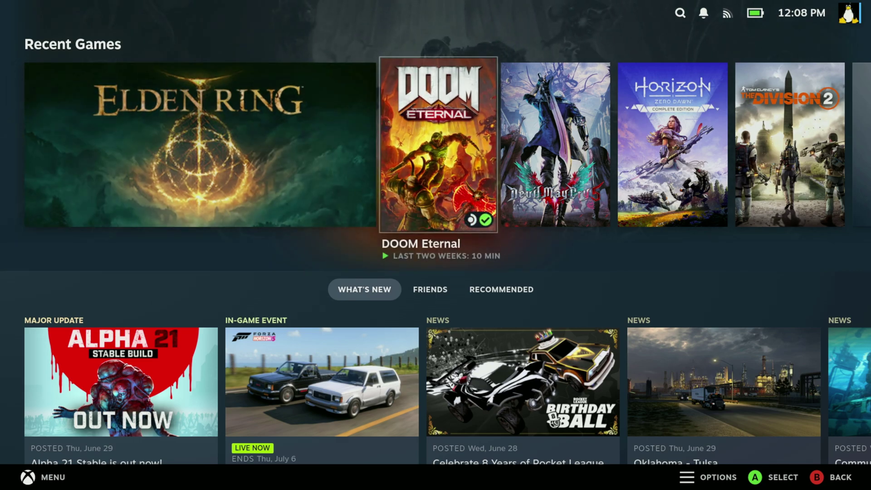
key("Right")
key("Left")
key("Right")
key("Left")
key("Left")
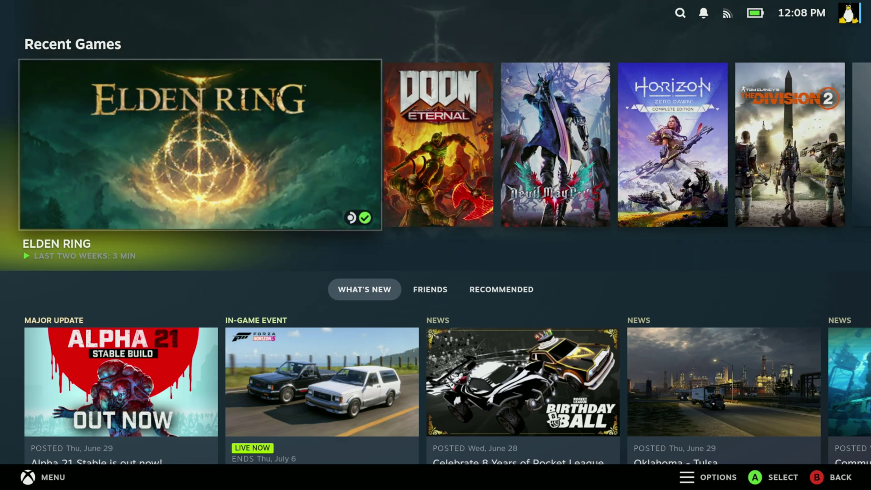
- Open Steam's Settings from the main menu
key("Home")
key("Down")
key("Down")
key("Down")
key("Down")
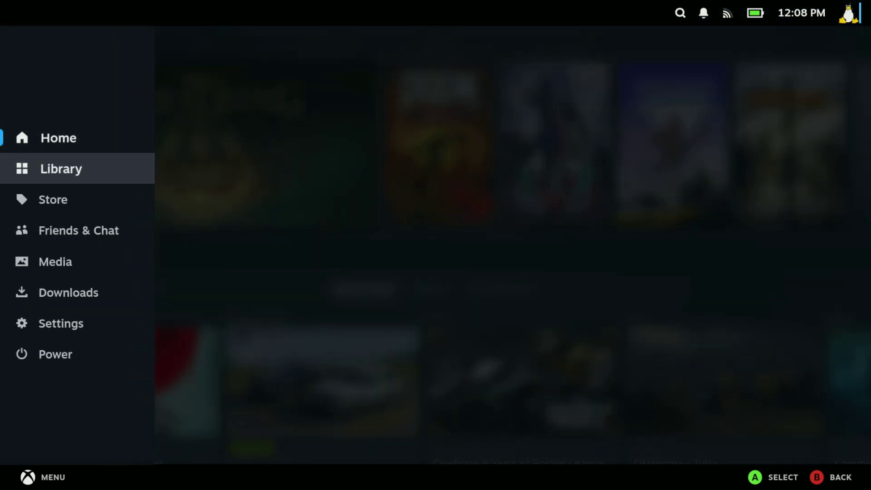
key("Down")
key("Down")
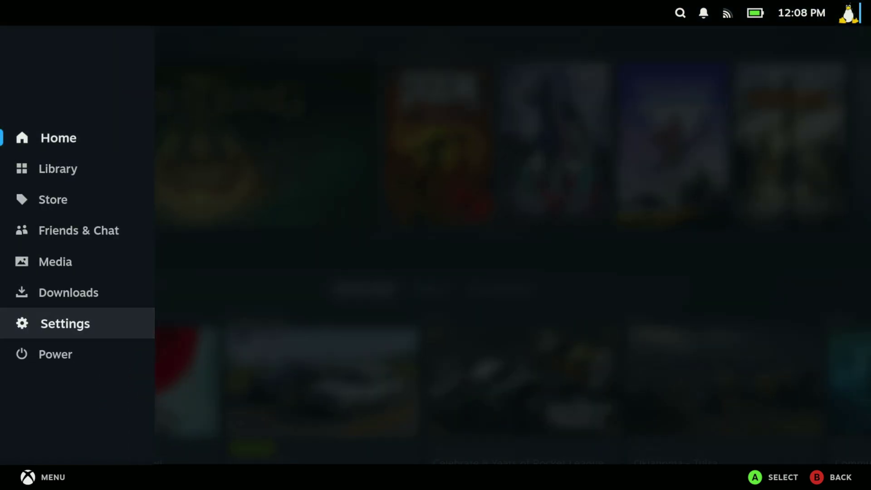
key("Return")
- Browse the Settings sidebar categories from Display and Storage up toward Bluetooth
key("Down")
key("Down")
key("Down")
key("Down")
key("Down")
key("Down")
key("Down")
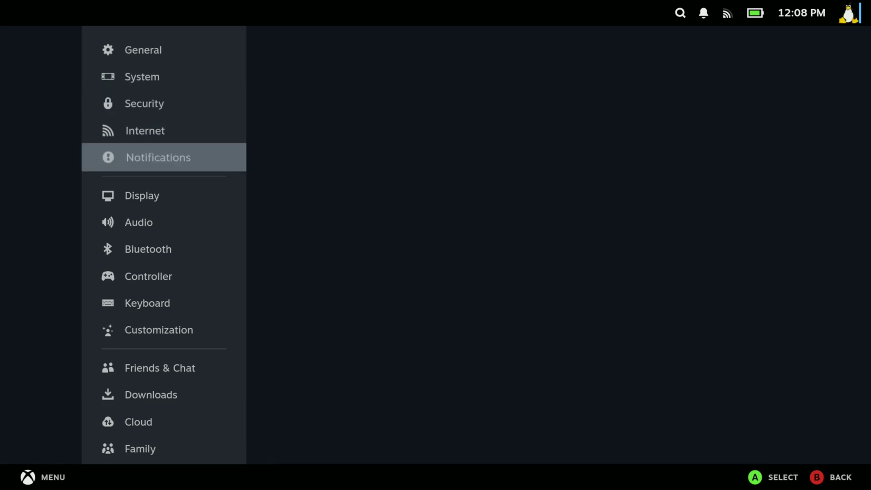
key("Up")
key("Up")
key("Down")
key("Down")
key("Down")
key("Down")
key("Down")
key("Down")
key("Down")
key("Down")
key("Down")
key("Down")
key("Down")
key("Down")
key("Down")
key("Down")
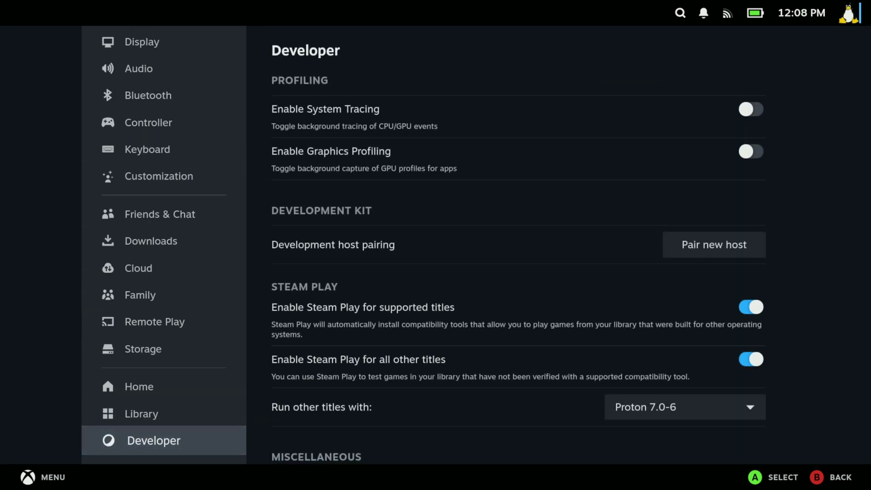
key("Up")
key("Up")
key("Up")
key("Up")
key("Up")
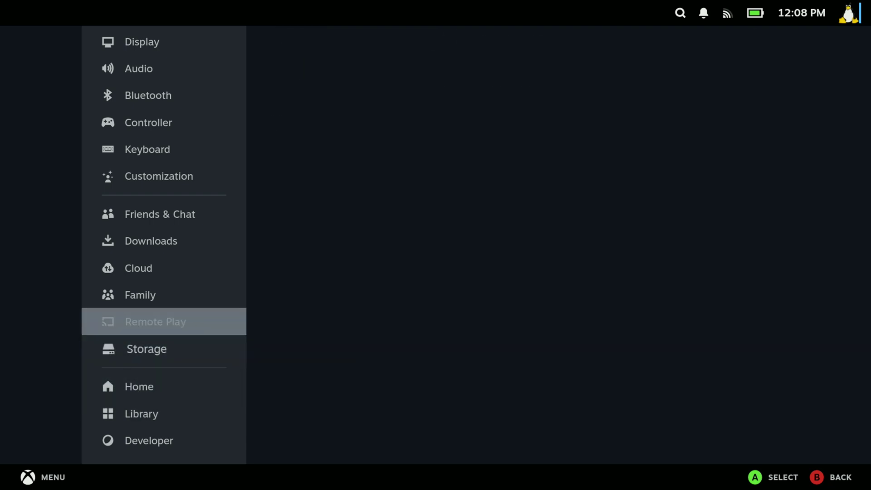
key("Up")
key("Up")
key("Up")
key("Up")
key("Up")
key("Up")
key("Up")
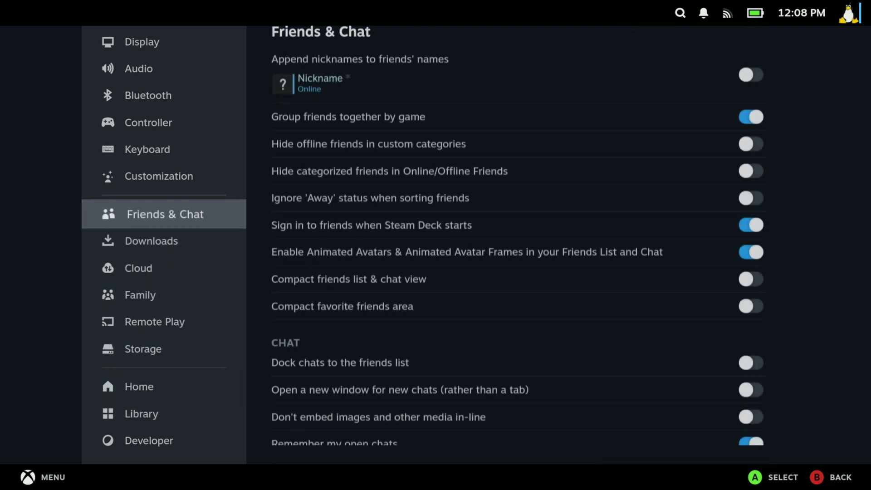
key("Up")
key("Up")
key("Up")
key("Up")
key("Up")
key("Up")
key("Up")
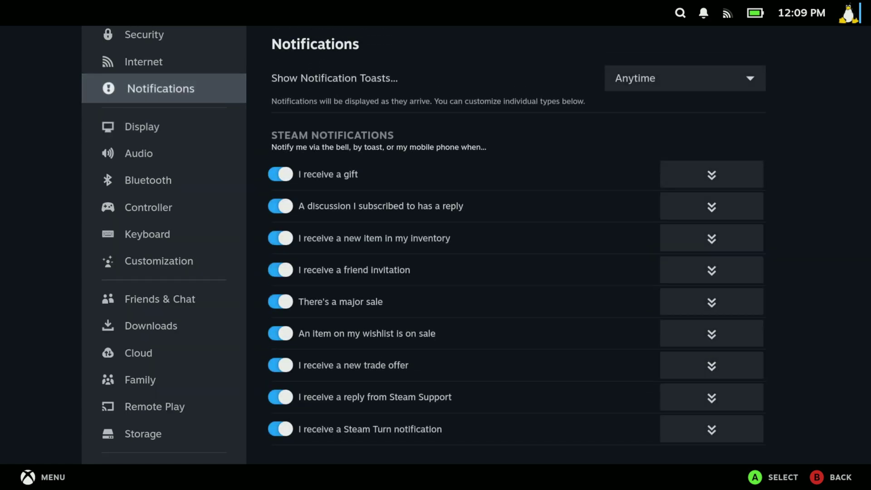
- Open the System page and look over its update channel and About details
key("Down")
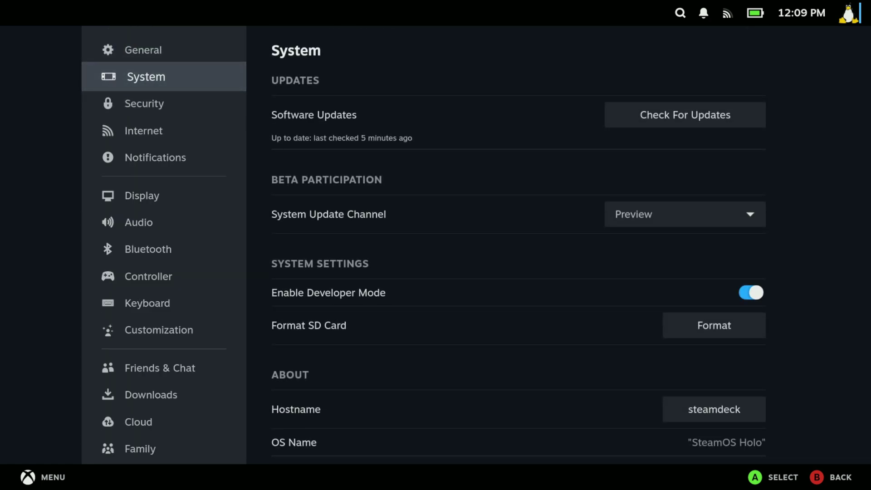
key("Right")
key("Down")
key("Down")
key("Down")
key("Down")
key("Down")
key("Down")
key("Down")
key("Down")
key("Down")
key("Down")
key("Down")
key("Down")
key("Down")
key("Down")
key("Down")
key("Down")
key("Down")
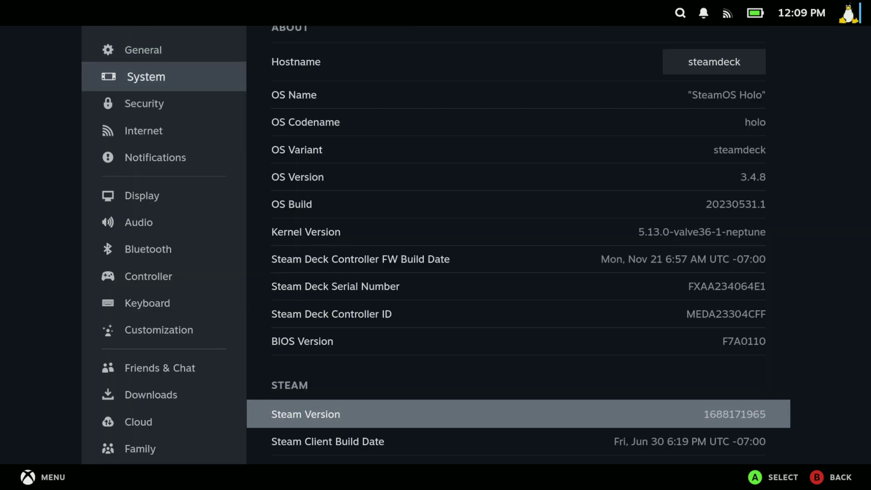
key("Up")
key("Up")
key("Up")
key("Up")
key("Up")
key("Up")
key("Up")
key("Up")
key("Up")
key("Up")
key("Up")
key("Up")
key("Up")
key("Up")
key("Up")
key("Up")
key("Up")
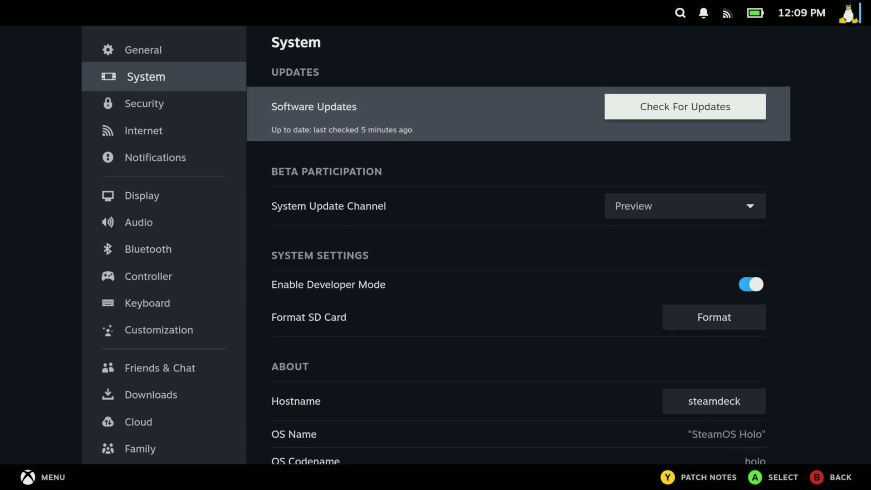
key("Down")
key("Down")
key("Down")
- Review the Steam build and hardware details (11.52 GB RAM, 4 GB VRAM), then exit Settings
key("Down")
key("Down")
key("Down")
key("Down")
key("Down")
key("Down")
key("Down")
key("Down")
key("Down")
key("Down")
key("Down")
key("Down")
key("Down")
key("Down")
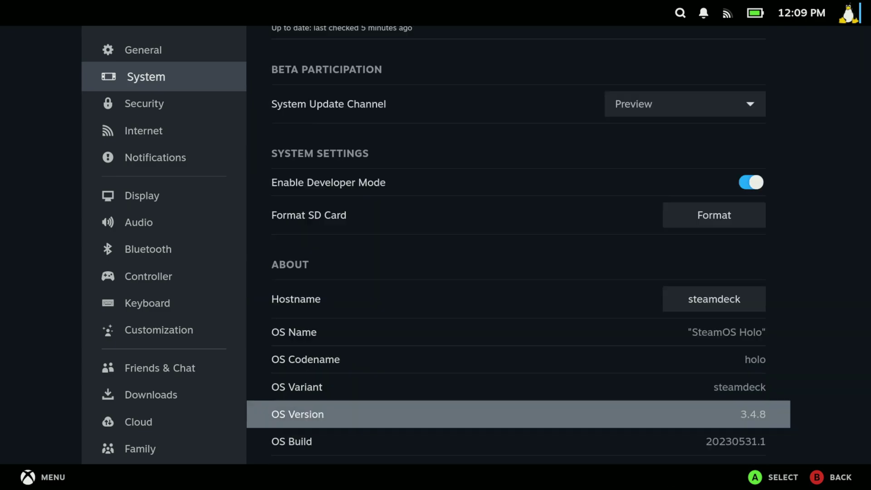
key("Down")
key("Down")
key("Down")
key("Down")
key("Down")
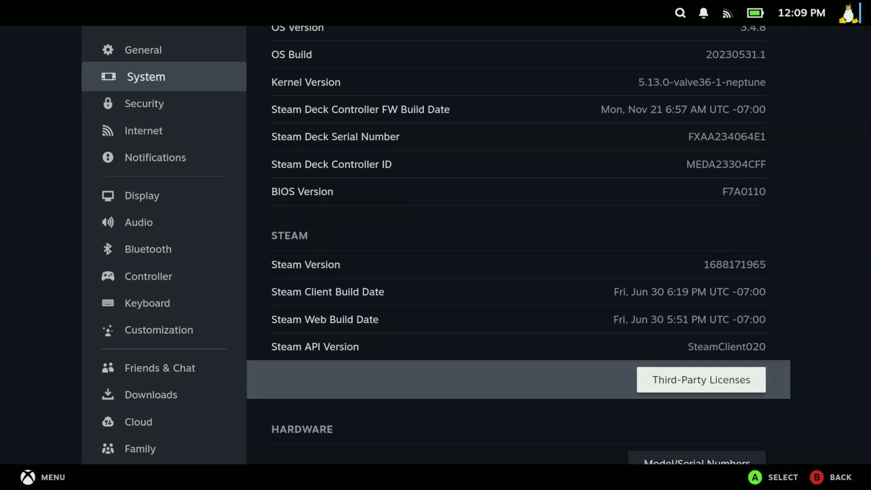
key("Down")
key("Down")
key("Down")
key("Down")
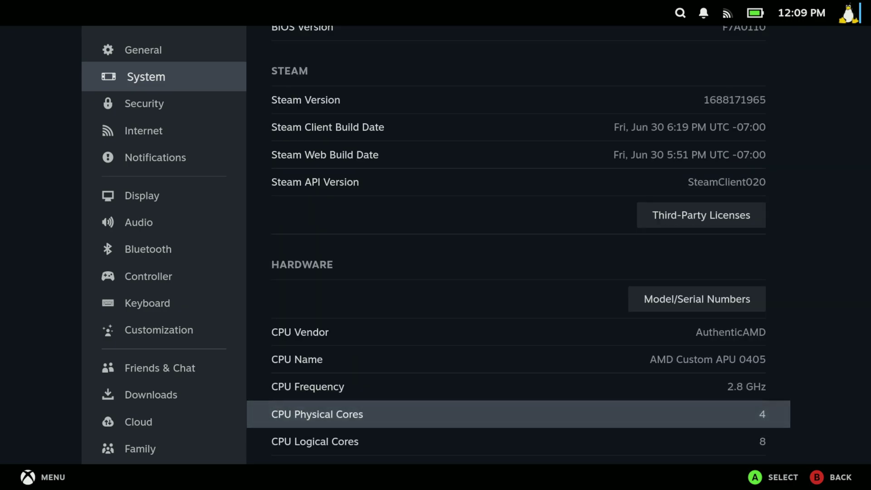
key("Down")
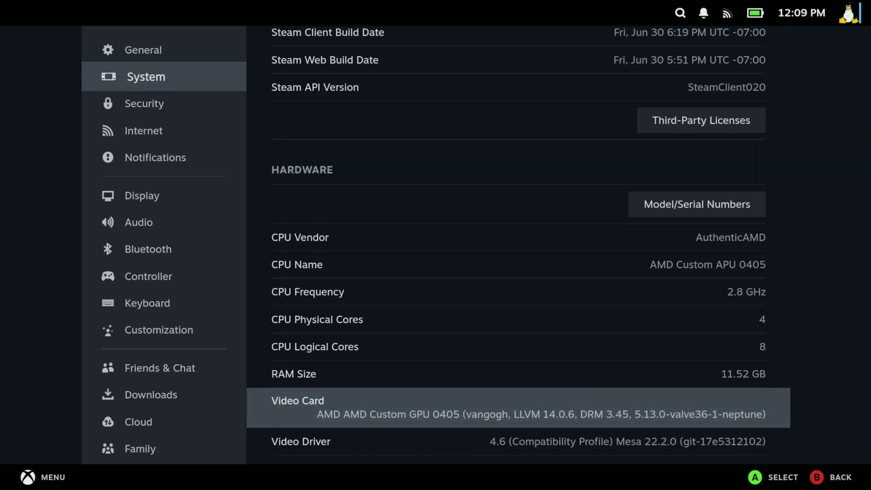
key("Down")
key("Down")
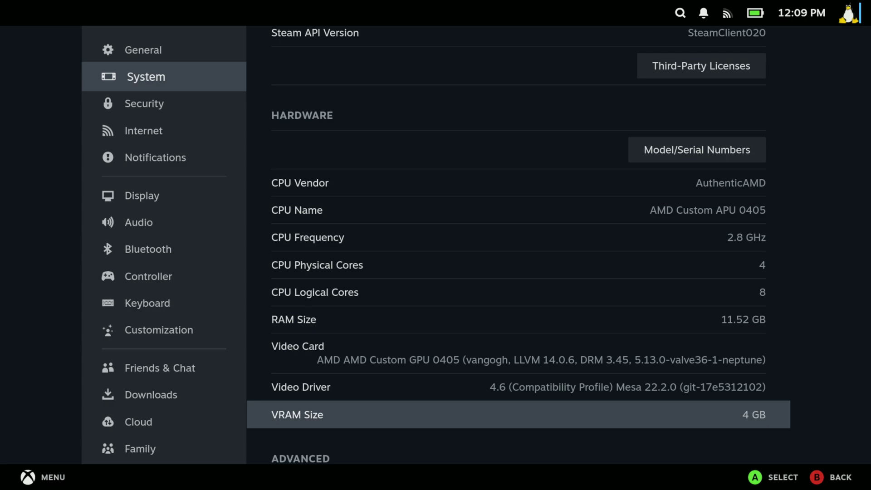
key("Down")
key("Down")
key("Down")
key("Down")
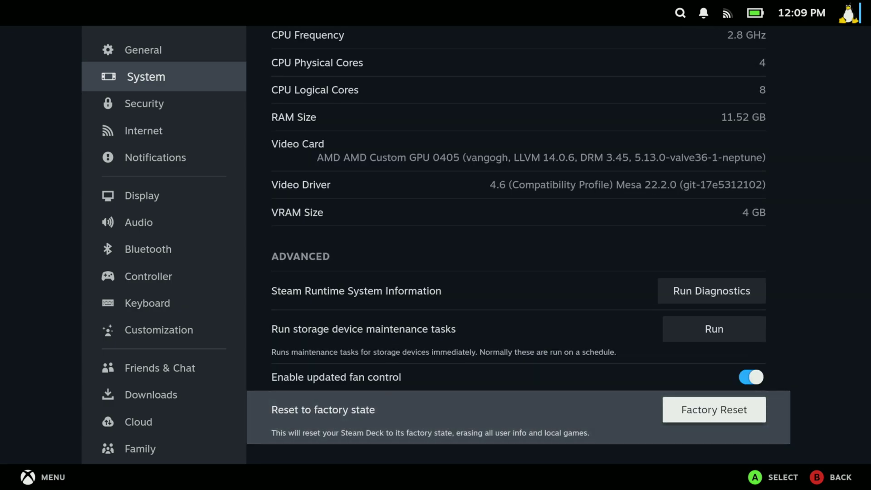
key("Escape")
key("Escape")
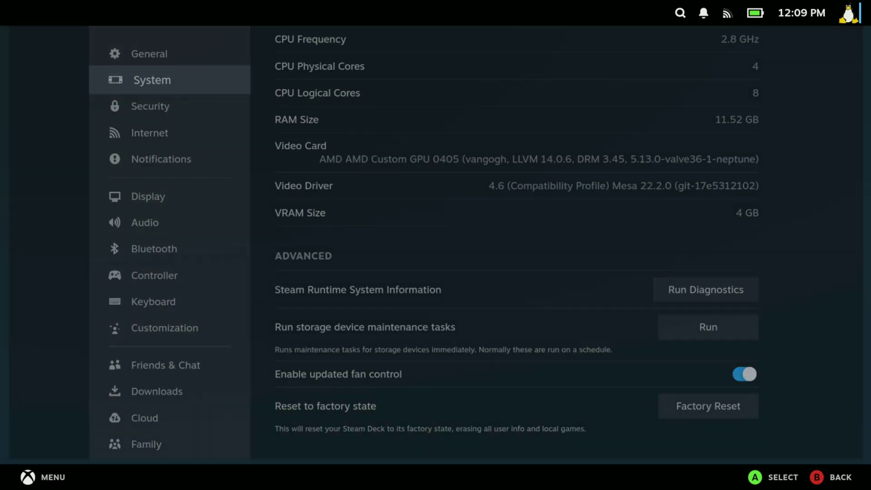
- From the Steam menu's Power options, choose Switch to Desktop
key("super")
key("Down")
key("Down")
key("Down")
key("Down")
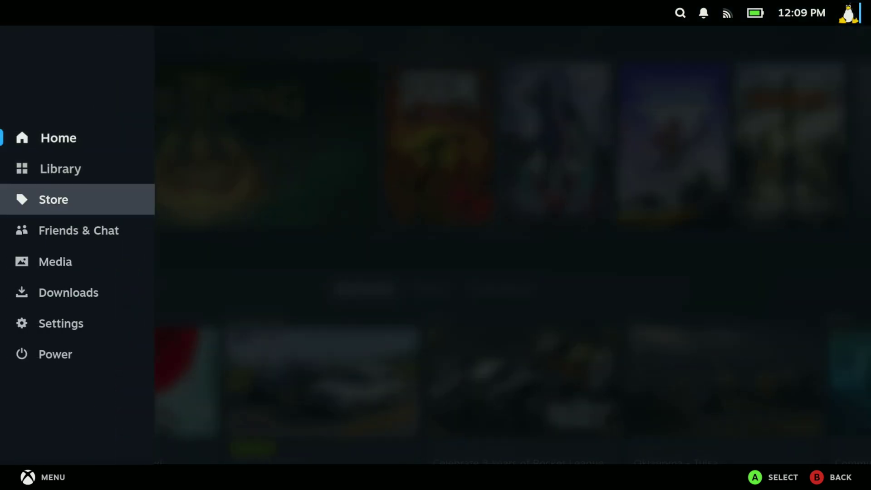
key("Down")
key("Down")
key("Down")
key("Return")
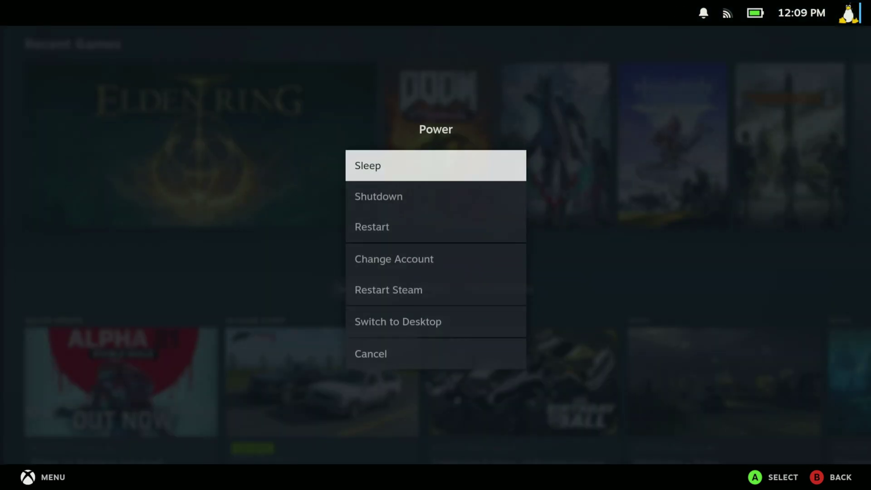
key("Down")
key("Down")
key("Down")
key("Down")
key("Down")
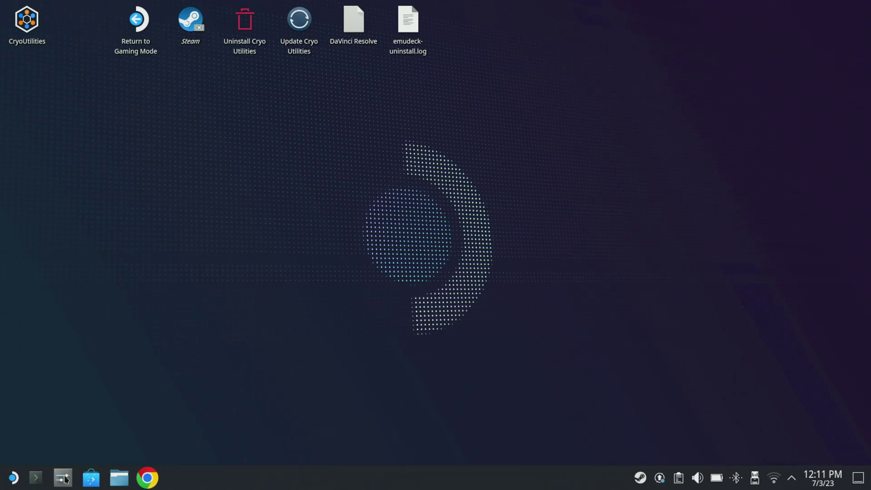
left_click(65, 479)
scroll(368, 272, "down", 5)
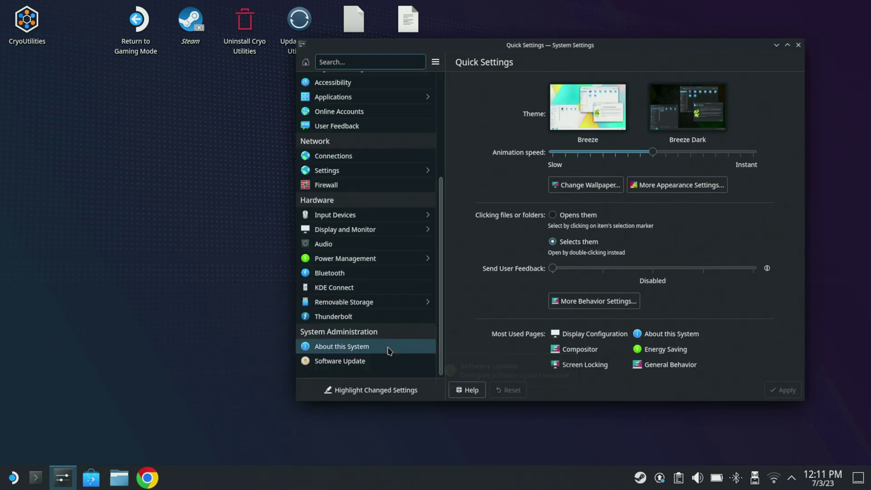
left_click(388, 349)
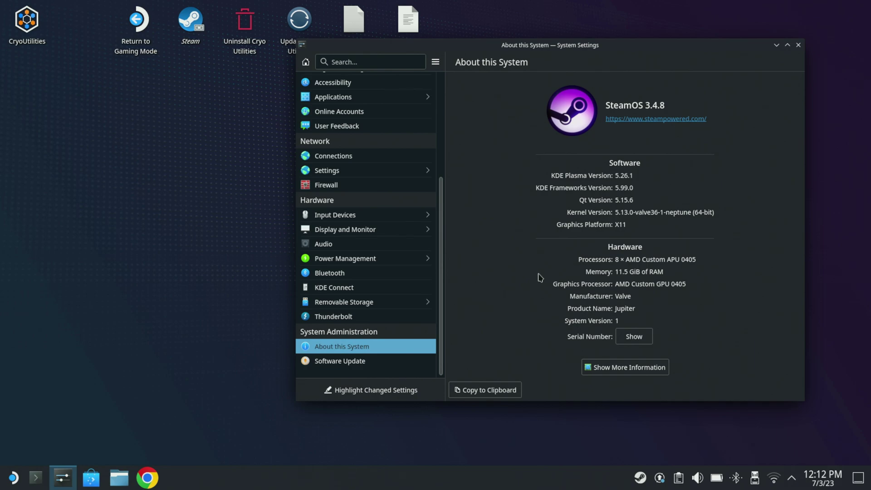
left_click(800, 47)
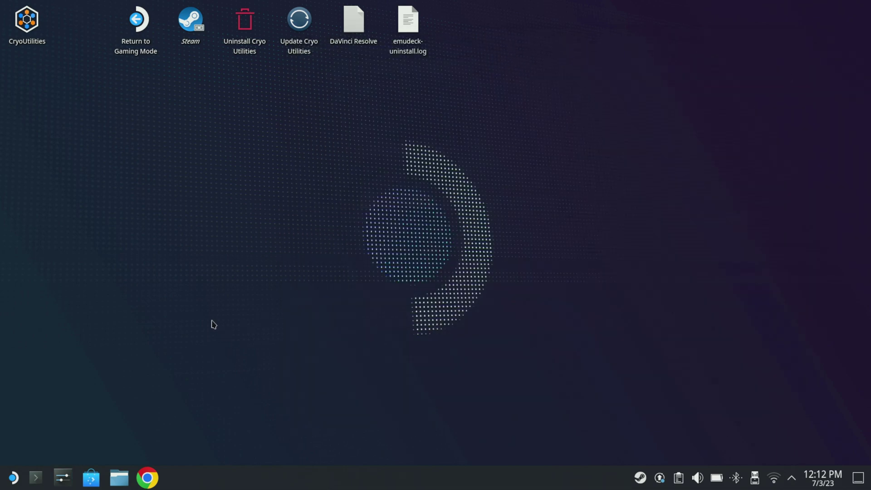
- Launch Konsole and enter the resolve-linux container with the pasted command
left_click(36, 477)
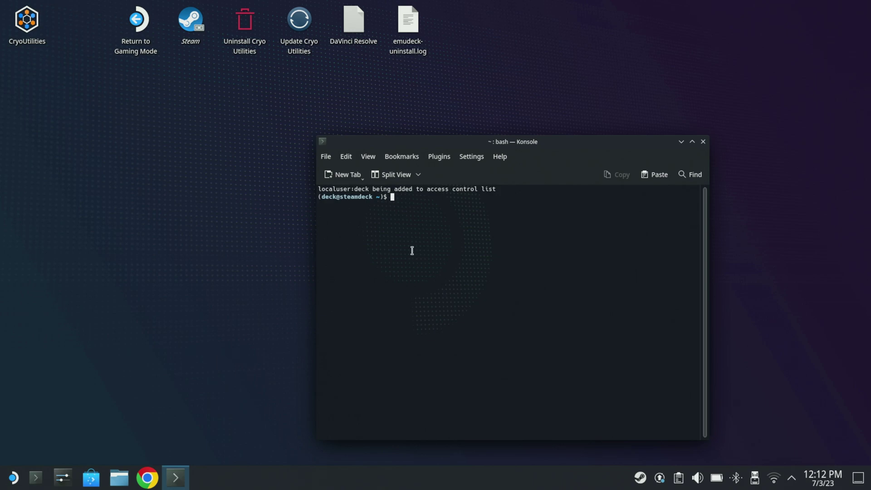
type("distrobox enter resolve-linux")
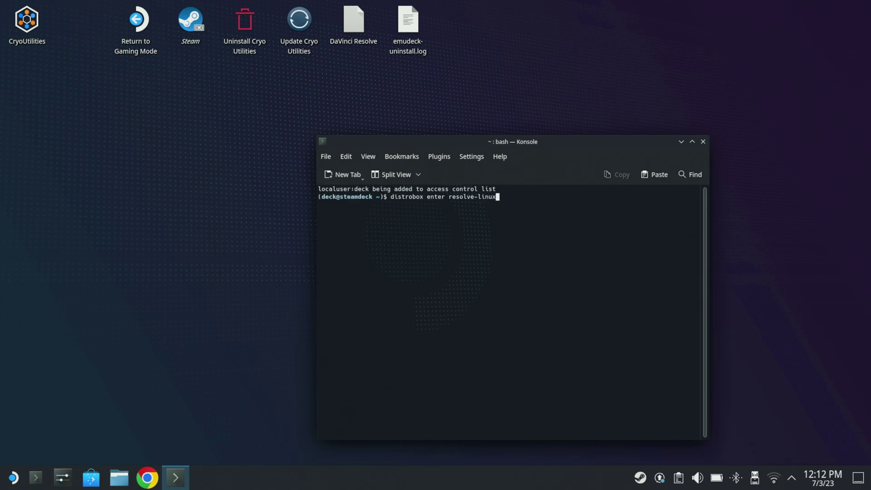
key("Return")
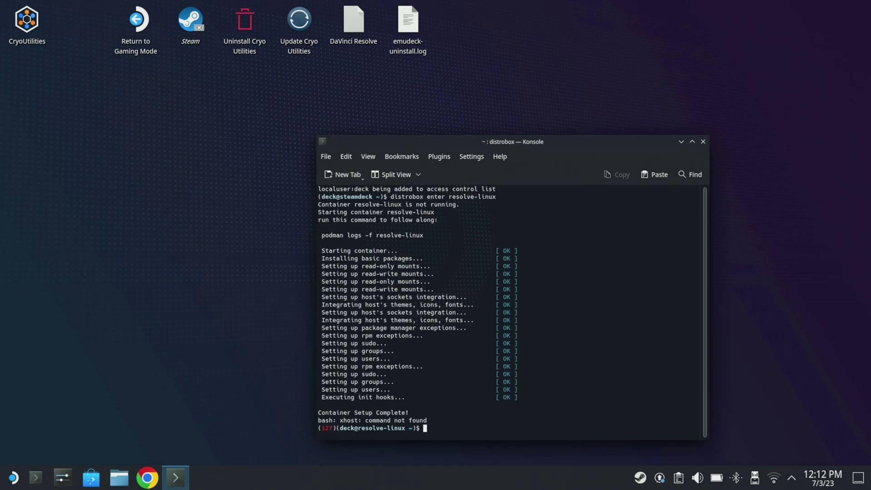
- Clear the terminal and run neofetch to show the container's system summary
type("clear")
key("Return")
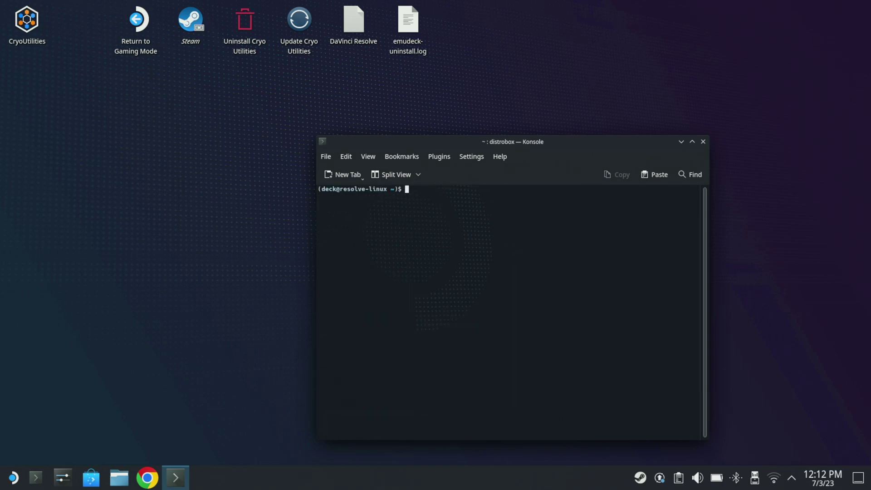
type("neofetch")
key("Return")
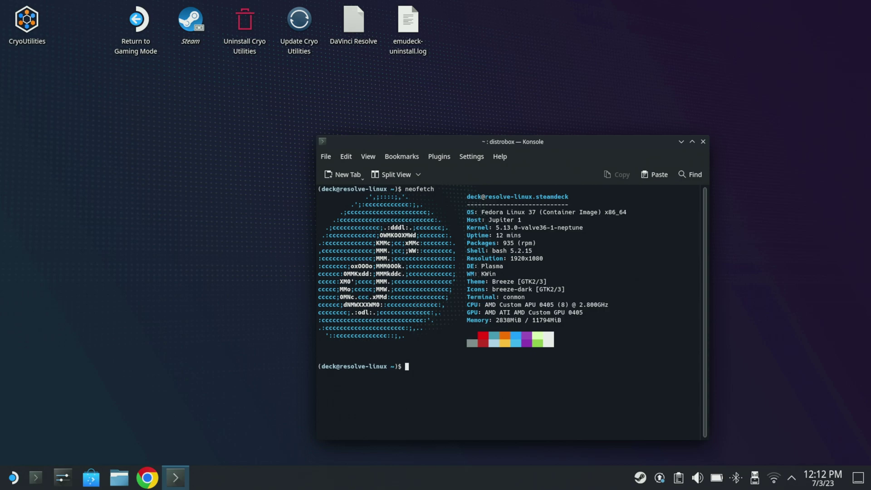
mouse_move(0, 0)
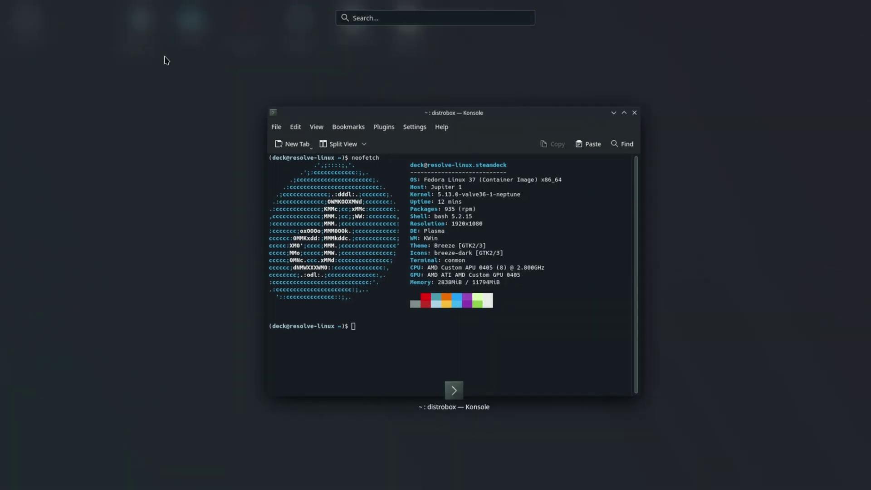
left_click(356, 116)
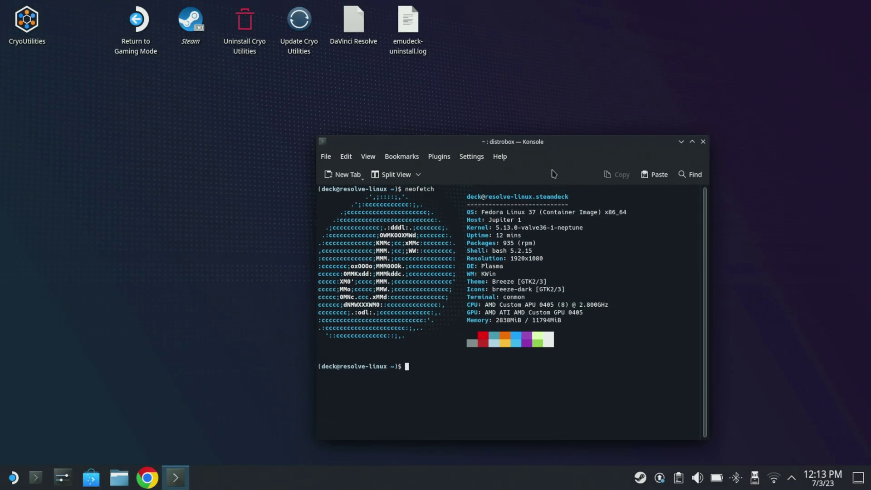
- Move the Konsole window to the upper left and erase the half-typed rocm-opencl command
left_click_drag(547, 142, 253, 82)
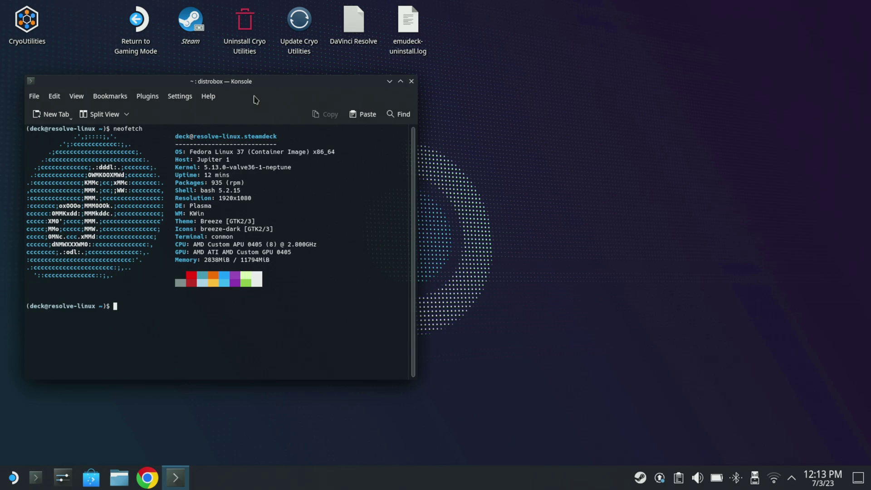
type("rocm-opencl")
key("BackSpace")
key("BackSpace")
key("BackSpace")
key("BackSpace")
key("BackSpace")
key("BackSpace")
key("BackSpace")
key("BackSpace")
key("BackSpace")
key("BackSpace")
key("BackSpace")
- List the home folder, change into /opt/resolve/bin and list its files
type("ls")
key("Return")
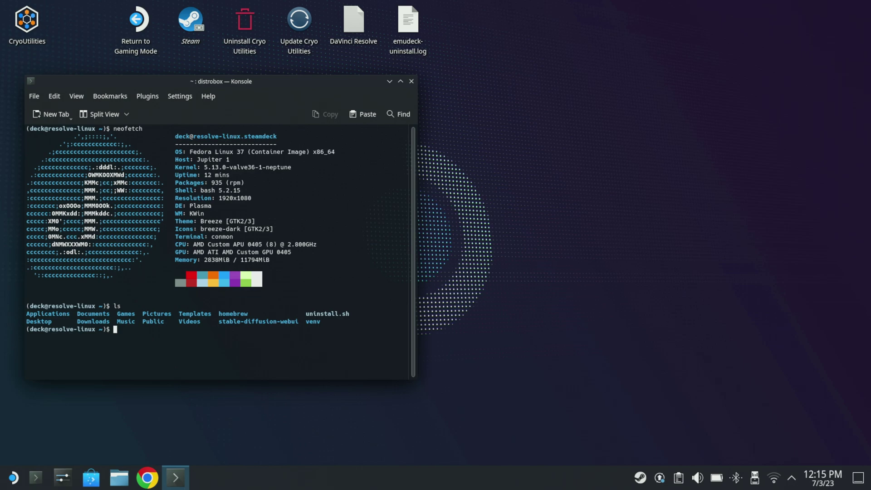
type("cd /opt/resolve/bin")
key("Return")
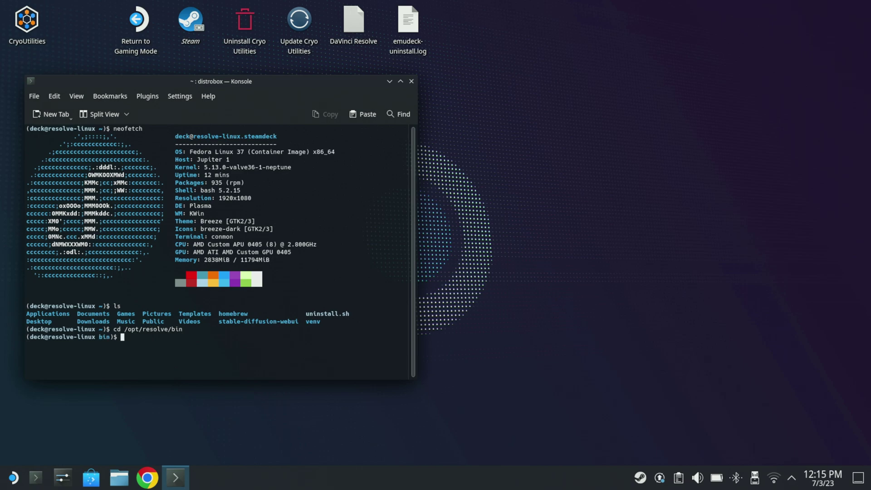
type("ls")
key("Return")
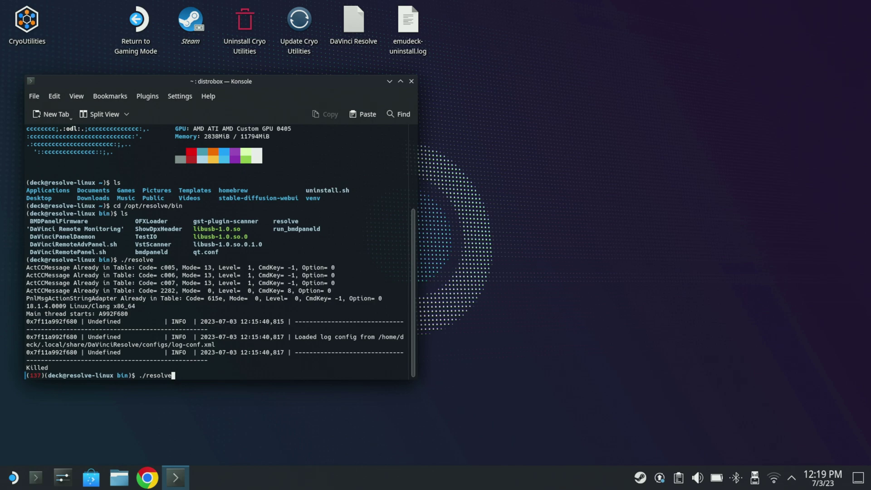
- Run ./resolve and open the Resolve-SteamDeck project from the Project Manager
key("Return")
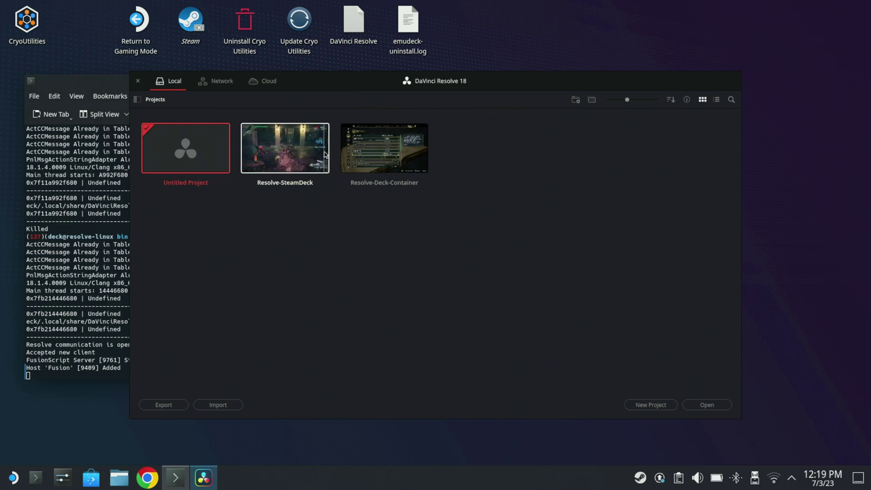
double_click(297, 136)
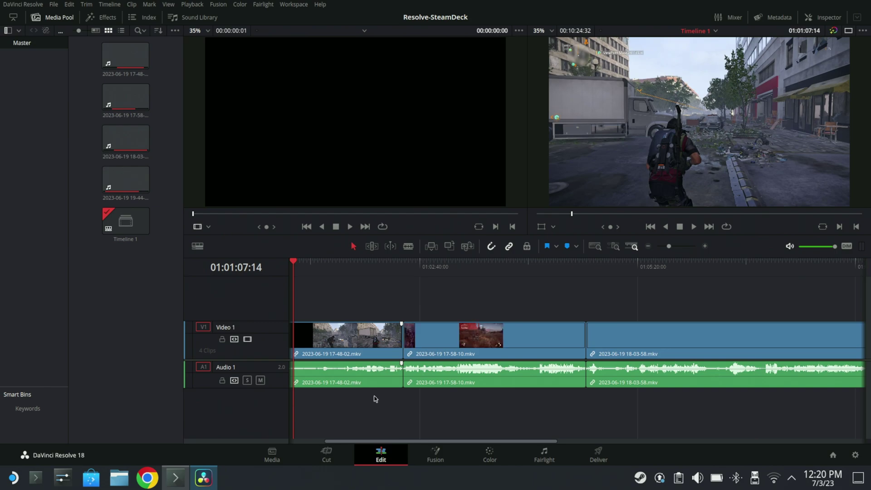
left_click(53, 5)
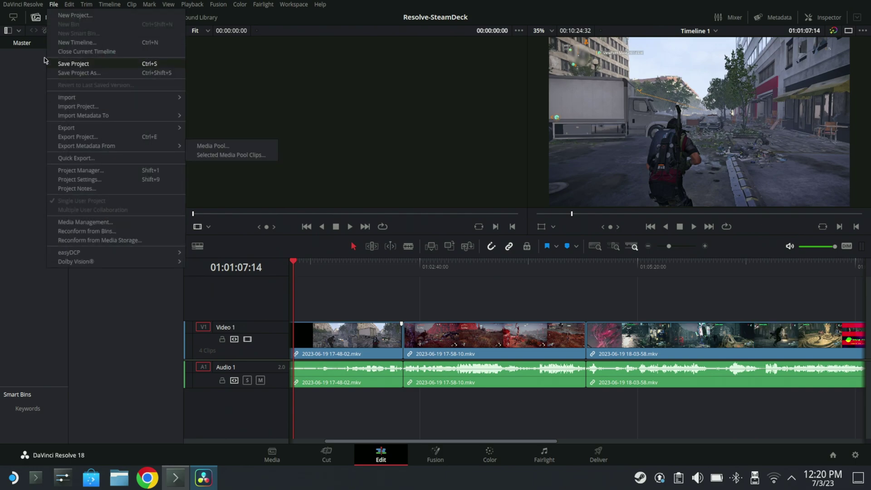
mouse_move(30, 5)
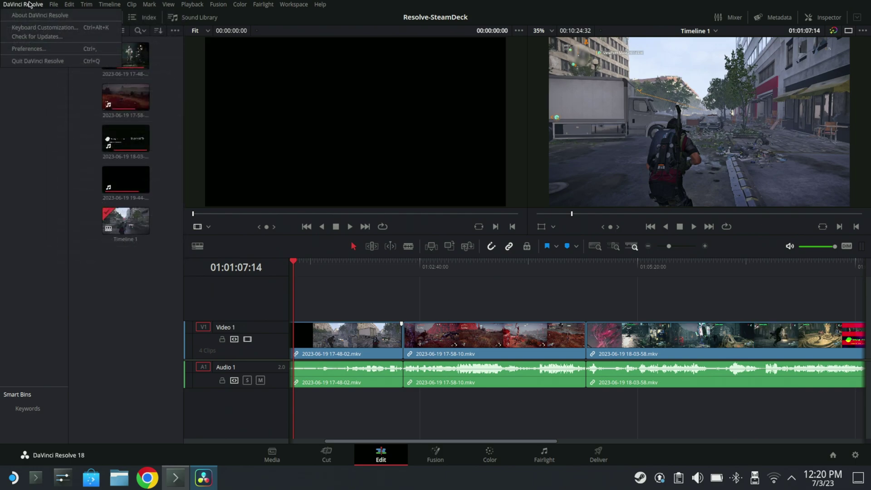
left_click(35, 50)
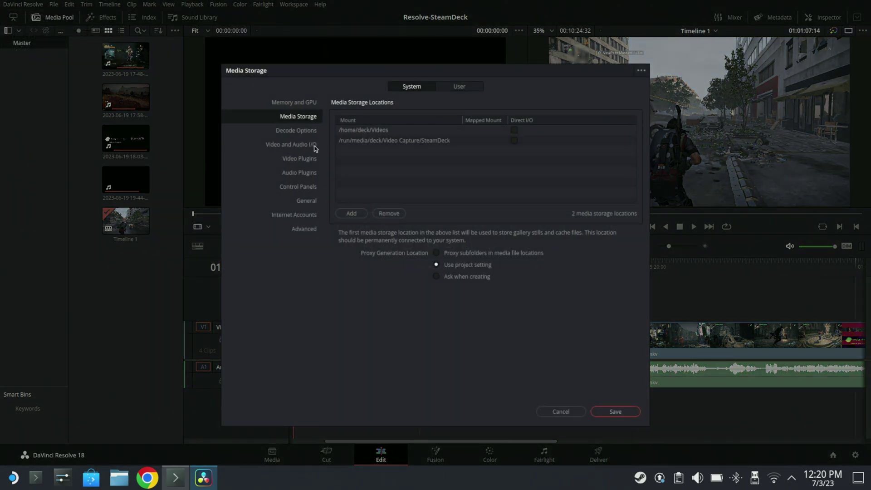
left_click(307, 104)
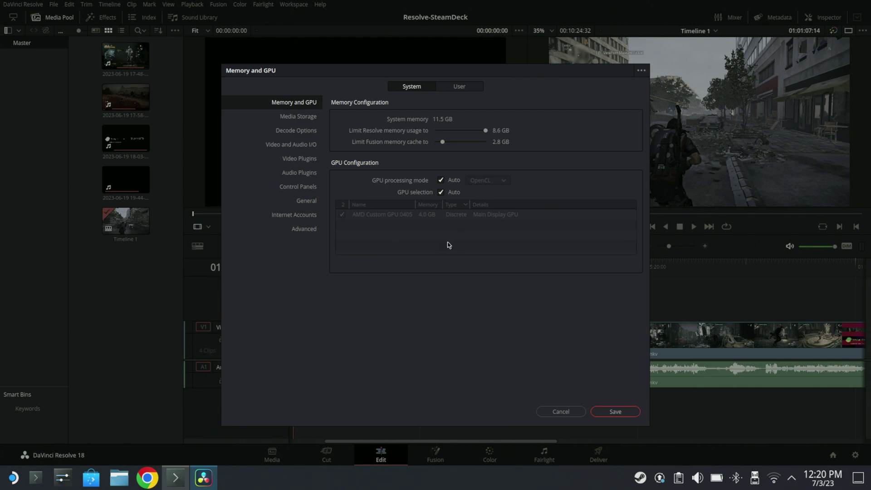
left_click(564, 412)
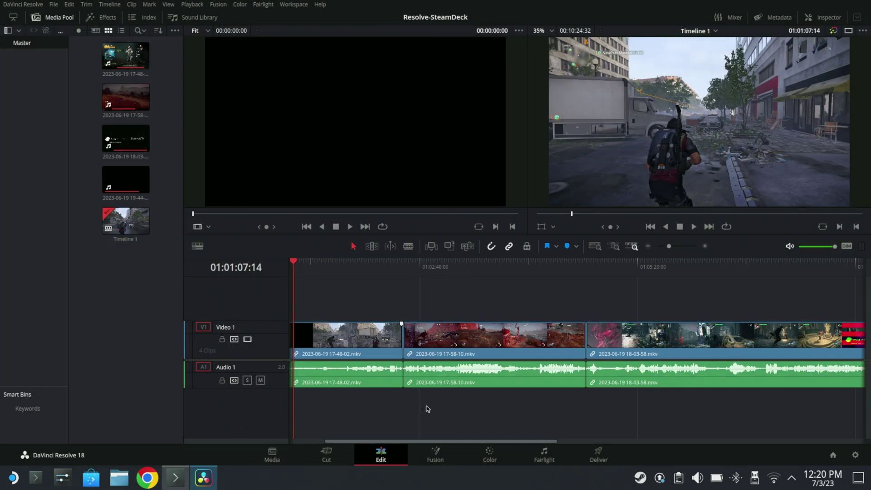
- Play through the timeline at double speed, then park the playhead at 01:01:43:42
left_click(694, 227)
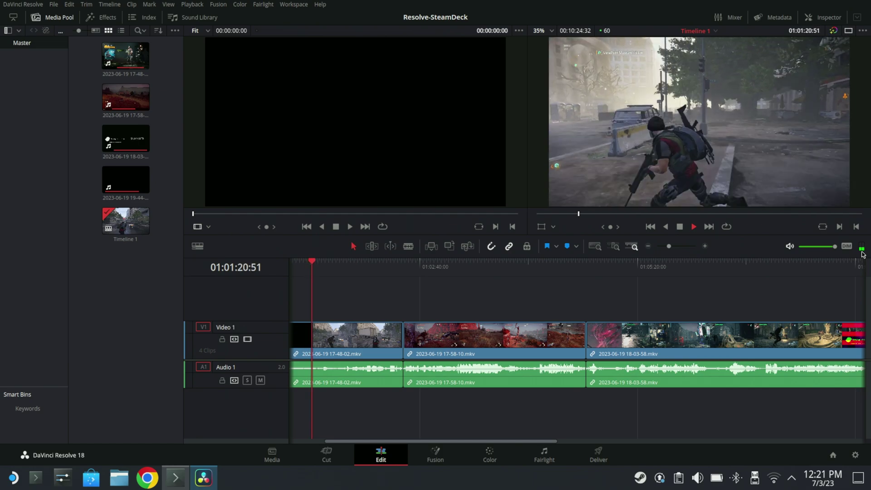
key("l")
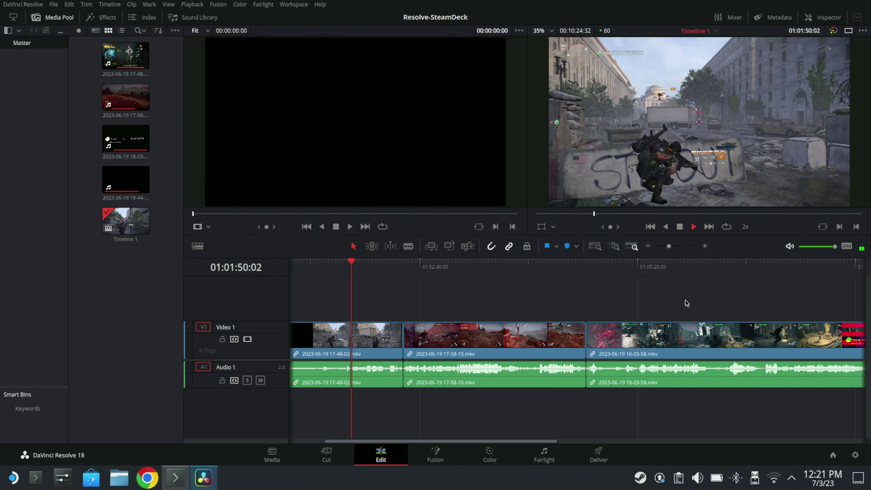
key("space")
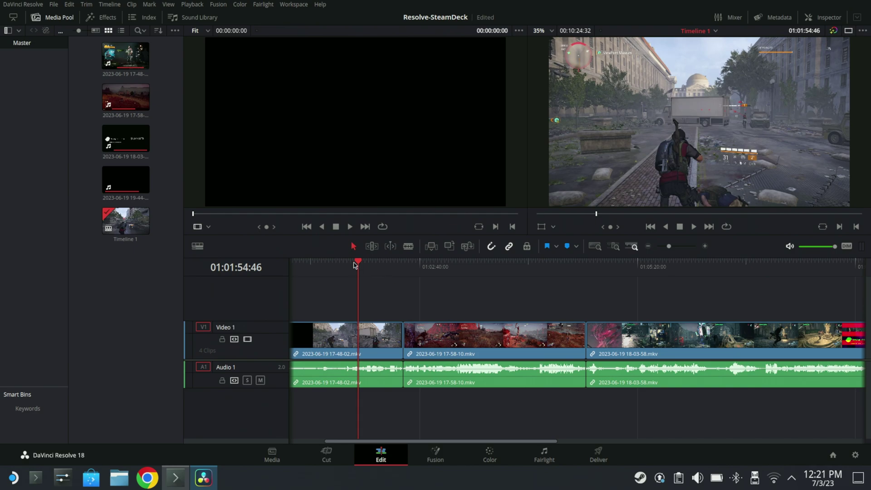
left_click_drag(354, 269, 336, 274)
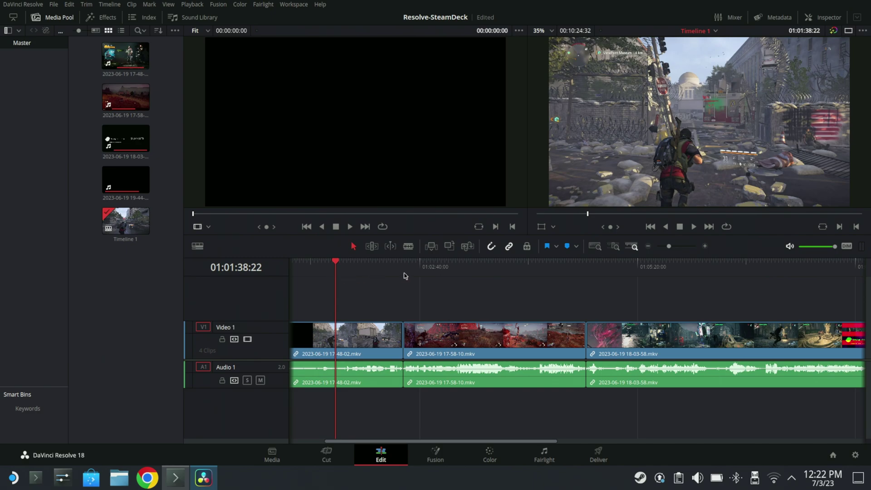
- Ripple-trim the timeline's opening to the playhead, then play from 01:01:41:22 and stop
key("Home")
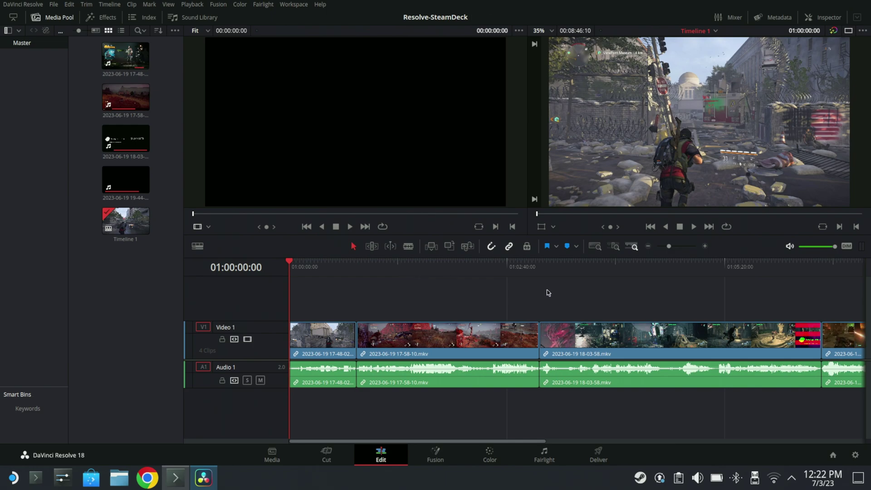
left_click(426, 279)
key("space")
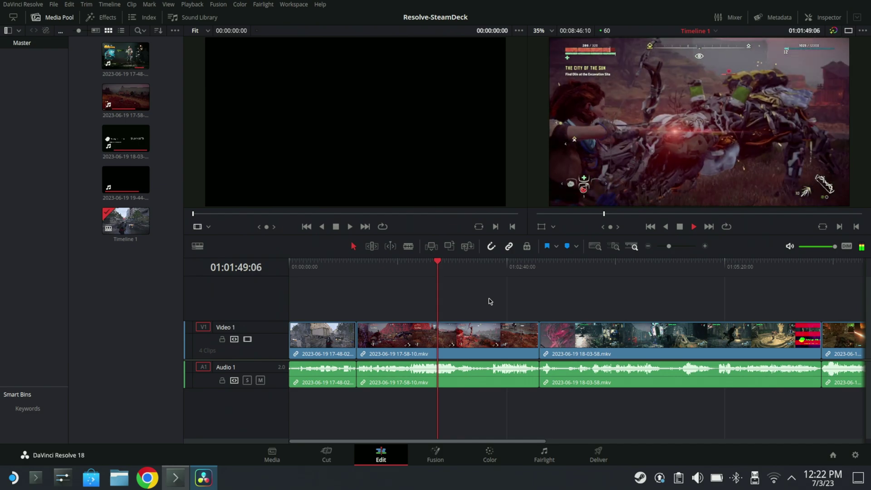
key("space")
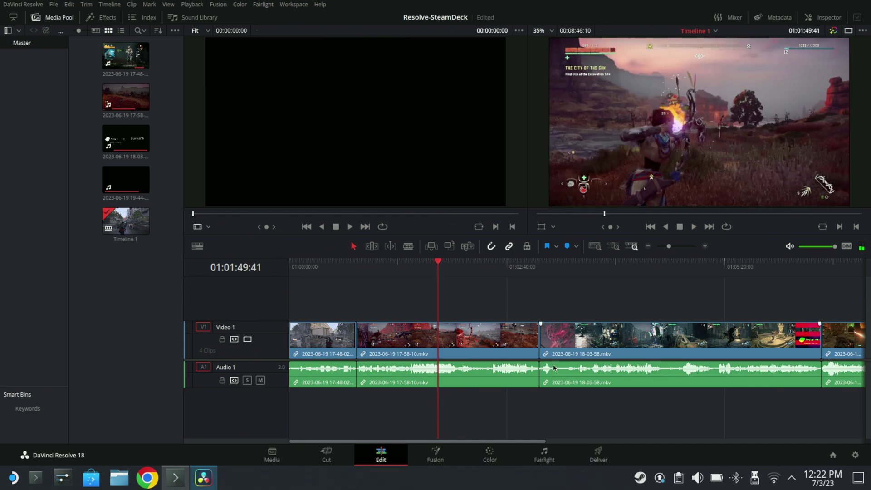
- On the Deliver page, keep MPEG as the codec and remove finished Job 1 from the Render Queue
left_click(599, 456)
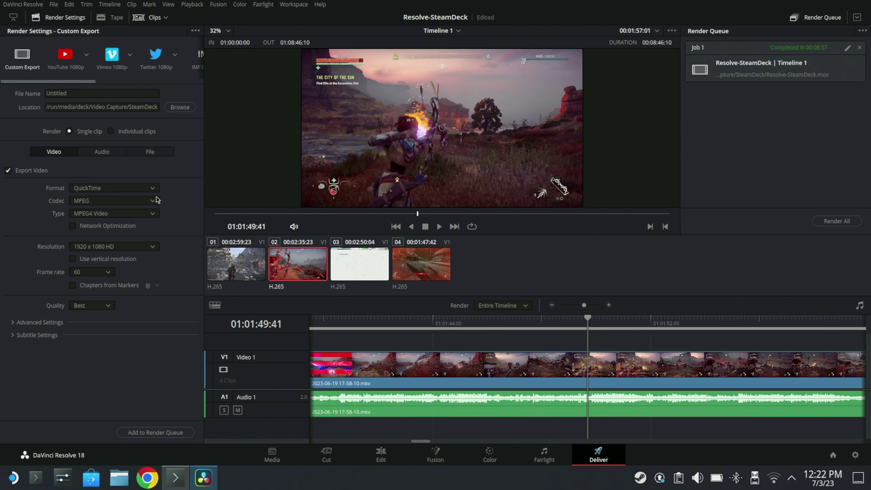
left_click(154, 200)
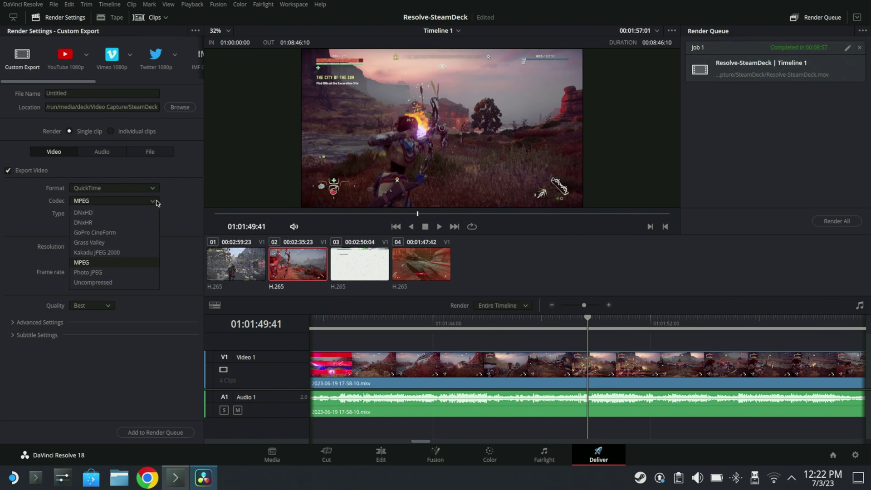
left_click(172, 204)
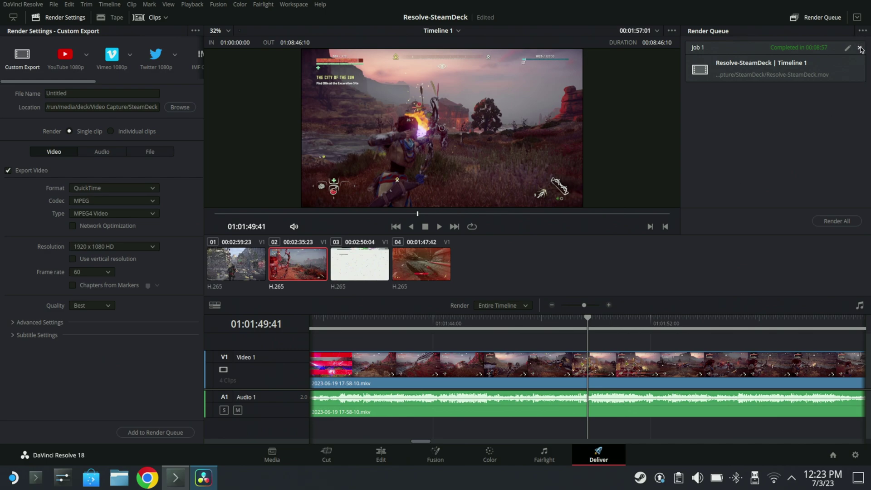
left_click(861, 47)
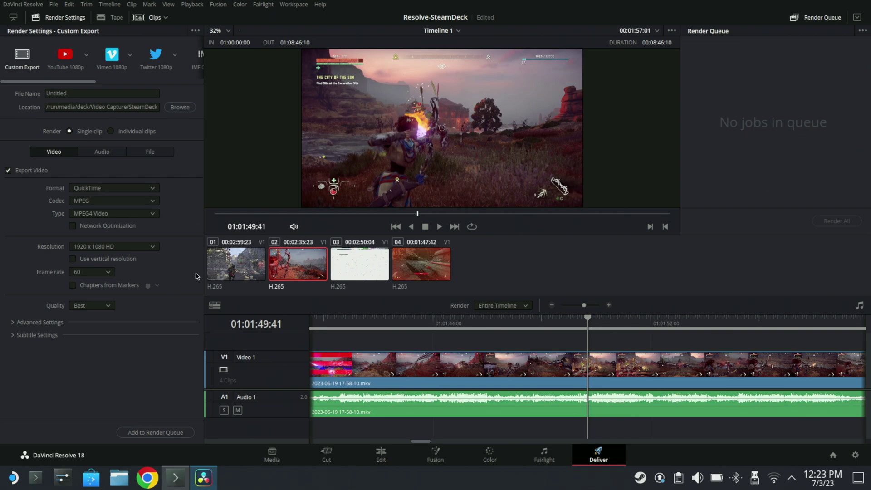
- Delete the 17-58-10, 18-03-58 and 19-44-11 clips, leaving only 17-48-02.mkv on Timeline 1
left_click(230, 272)
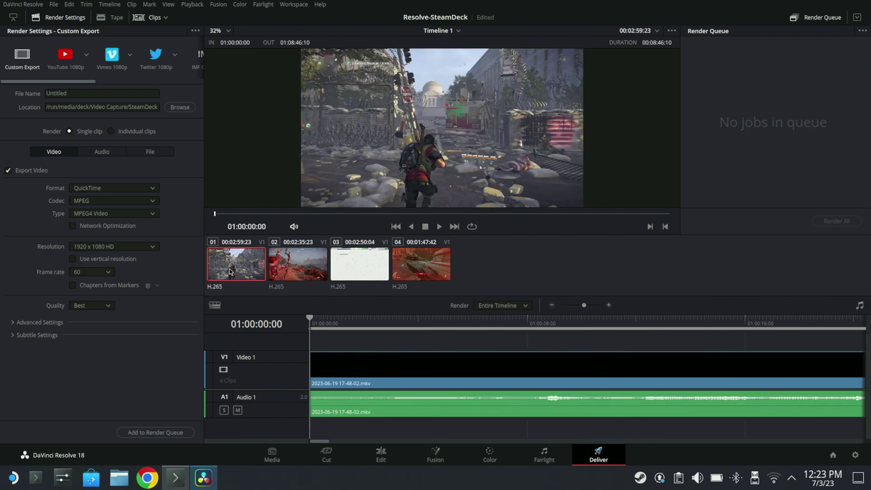
left_click(389, 459)
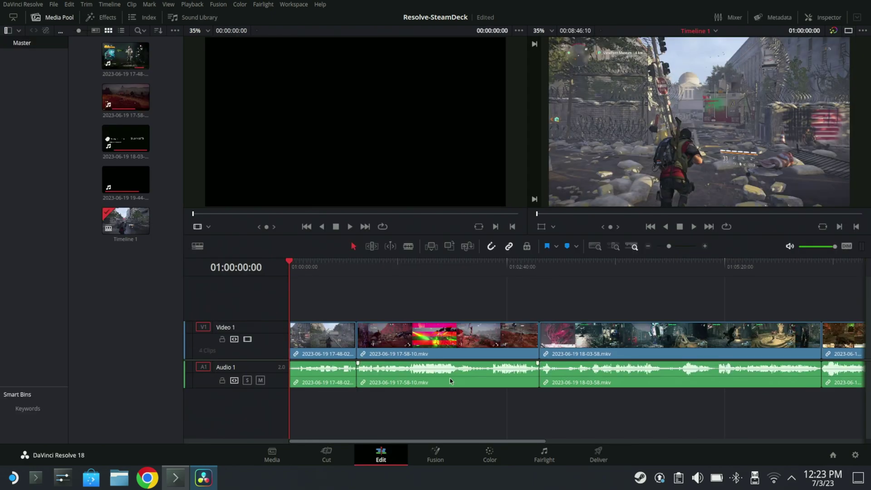
left_click(454, 366)
key("BackSpace")
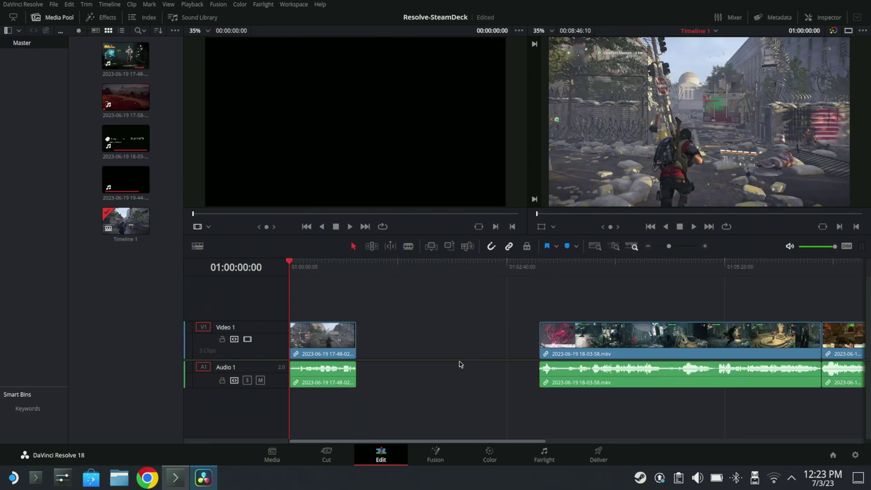
left_click(576, 355)
key("BackSpace")
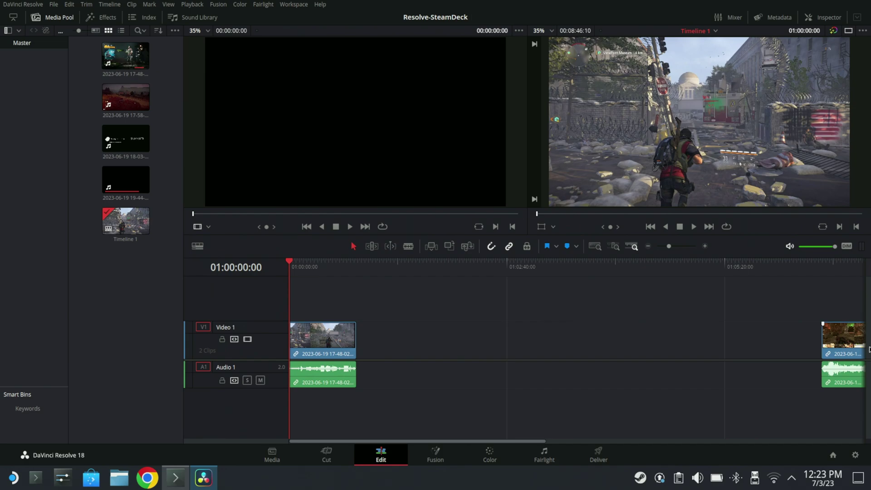
left_click_drag(850, 347, 437, 348)
key("Delete")
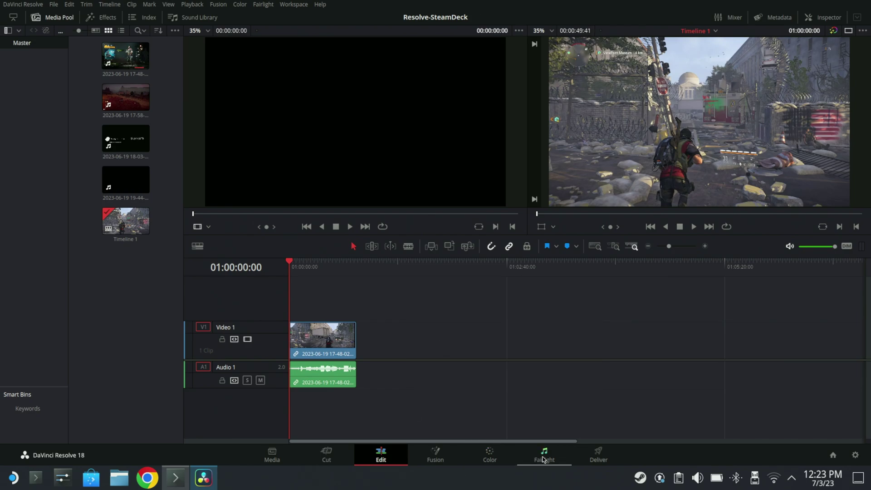
- On the Deliver page, set the render output location to /home/deck/Videos
left_click(594, 459)
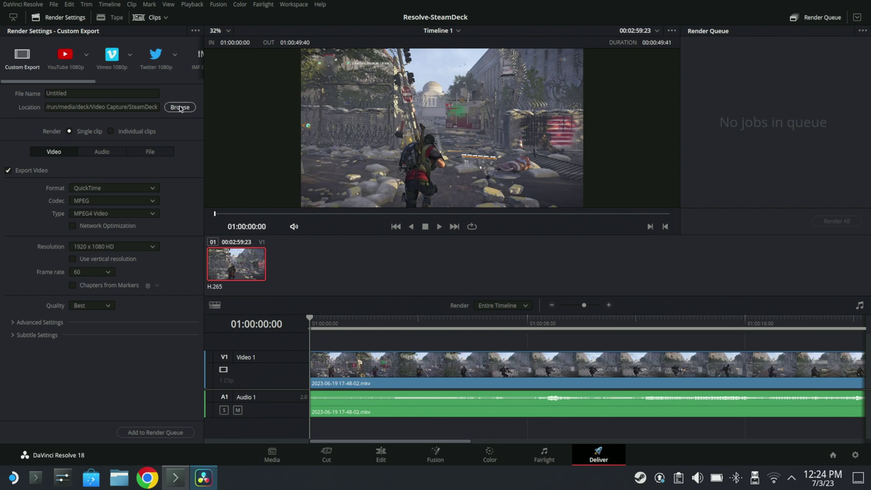
left_click(180, 107)
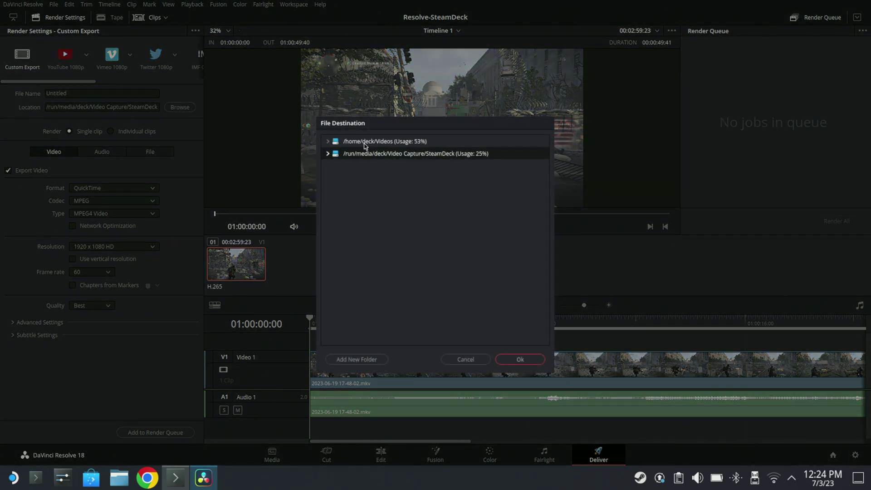
left_click(370, 143)
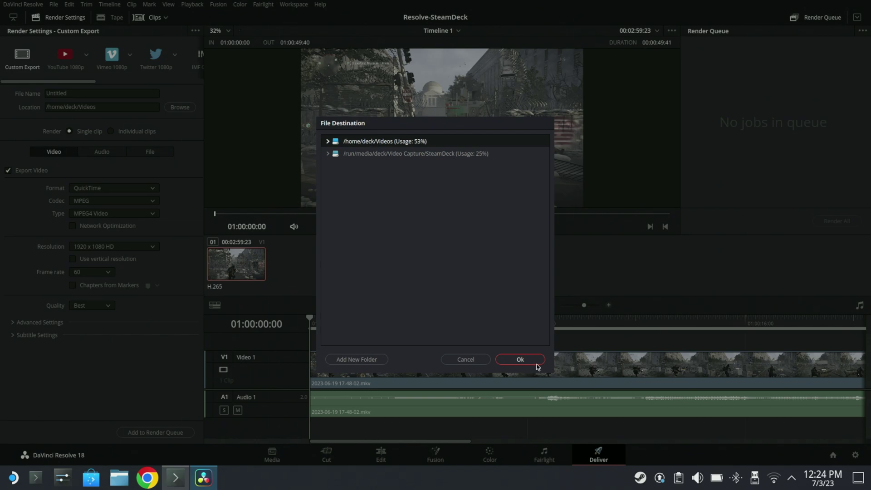
left_click(536, 366)
- Name the output file 'deck' and add Timeline 1 to the render queue
double_click(89, 97)
type("deck")
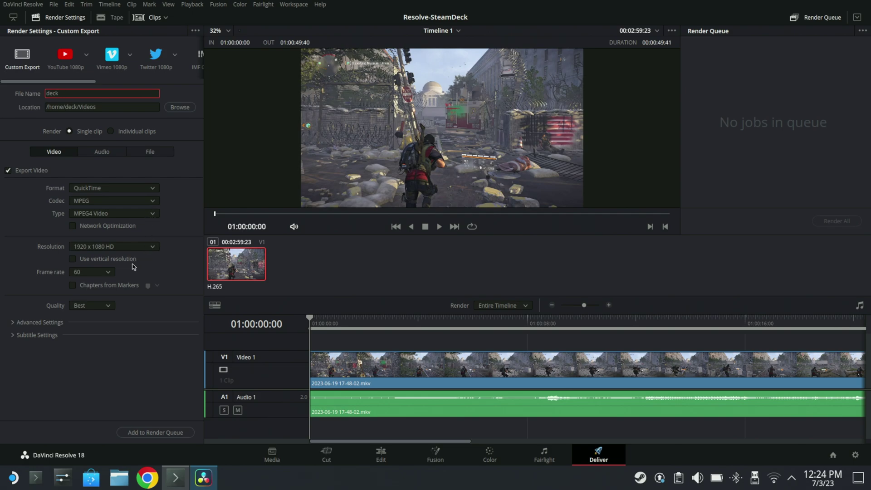
left_click(96, 153)
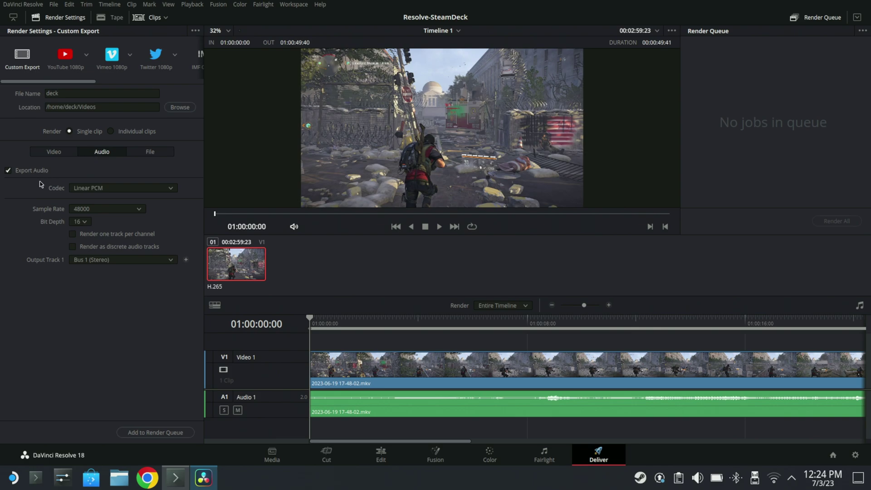
left_click(65, 154)
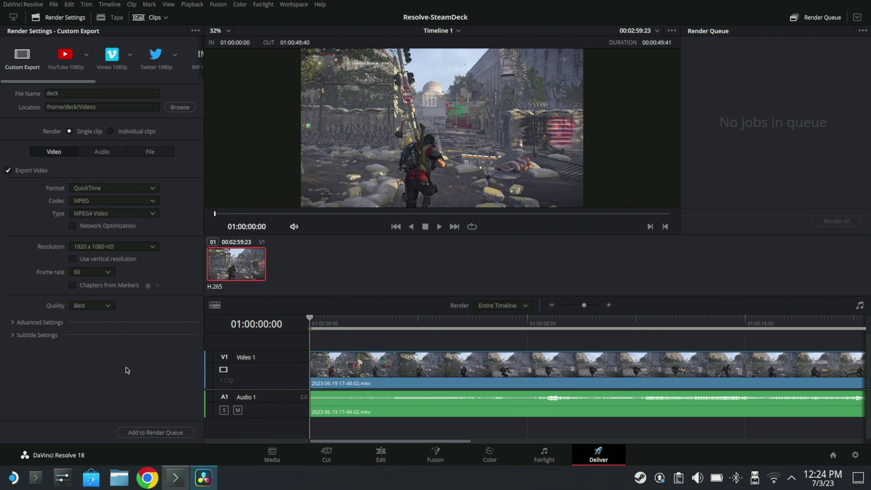
left_click(154, 433)
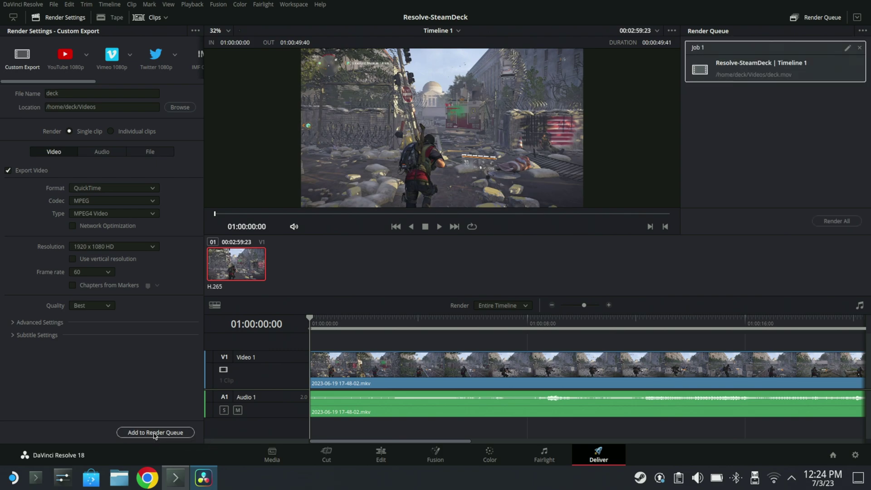
- Render Job 1 to deck.mov, then quit DaVinci Resolve once it finishes
left_click(834, 222)
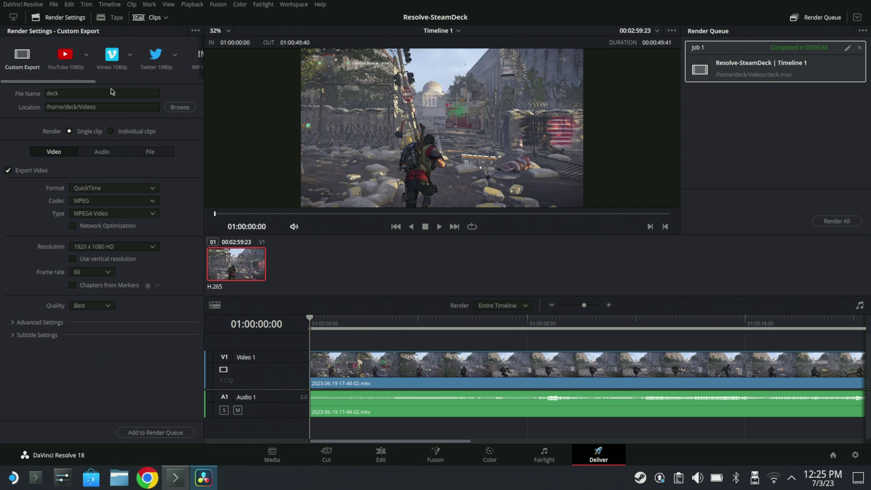
left_click(34, 10)
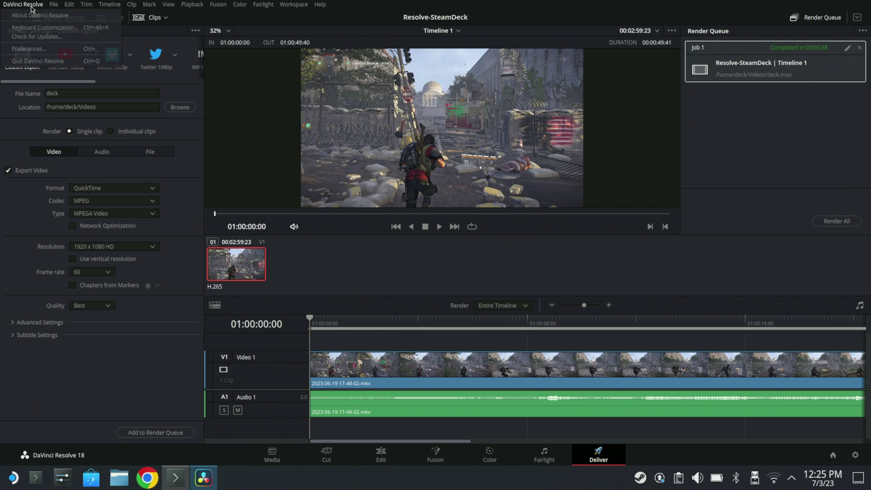
left_click(30, 61)
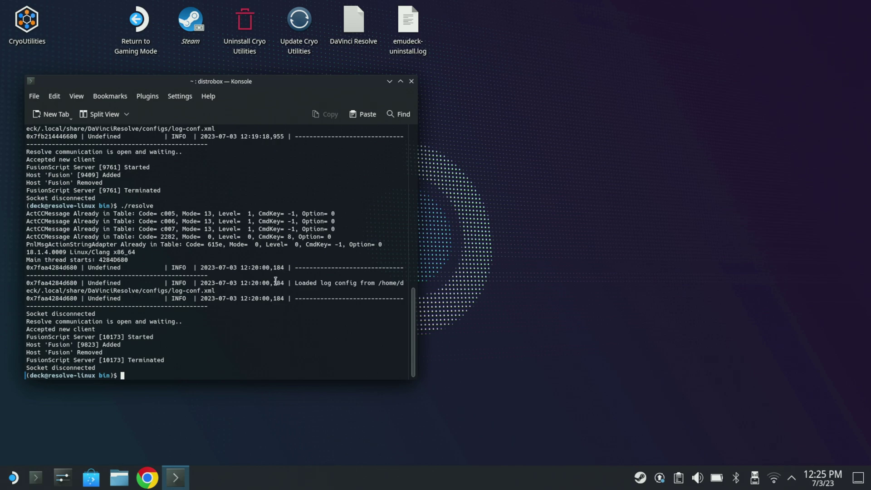
- In Dolphin, open the Videos folder and bring up the context menu for deck.mov
left_click(119, 478)
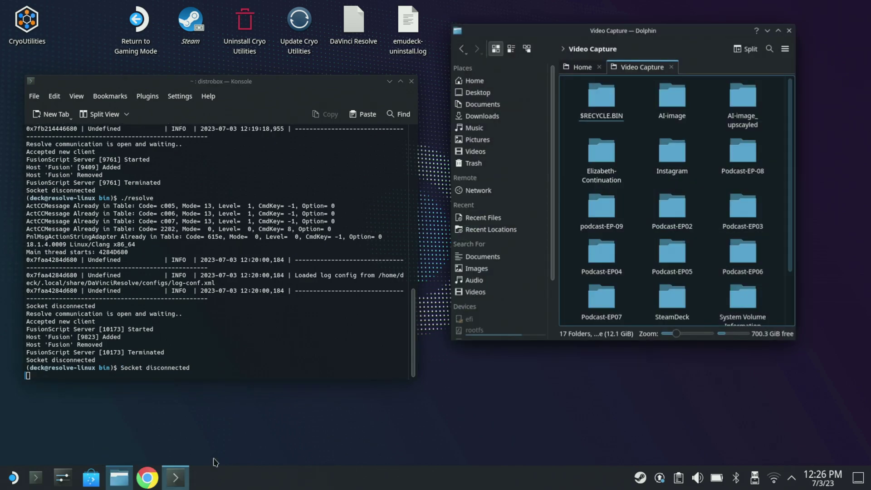
left_click(495, 155)
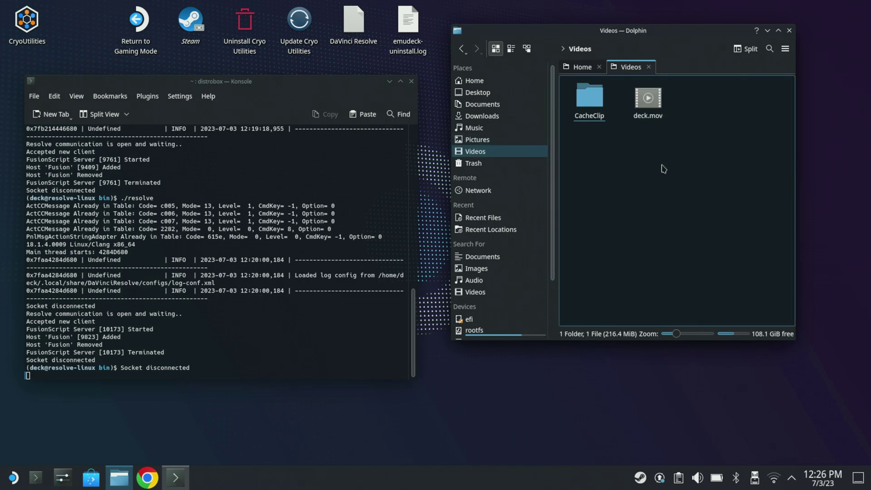
right_click(651, 101)
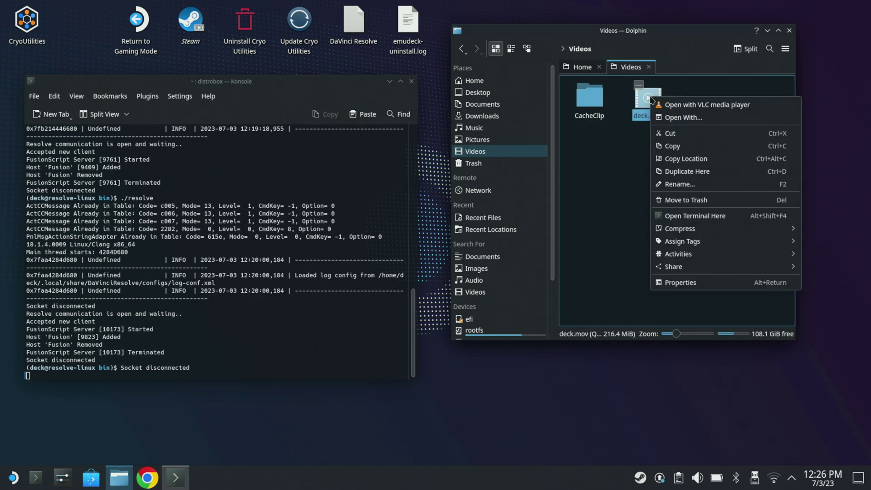
- Play deck.mov in VLC media player, then close the player
left_click(682, 105)
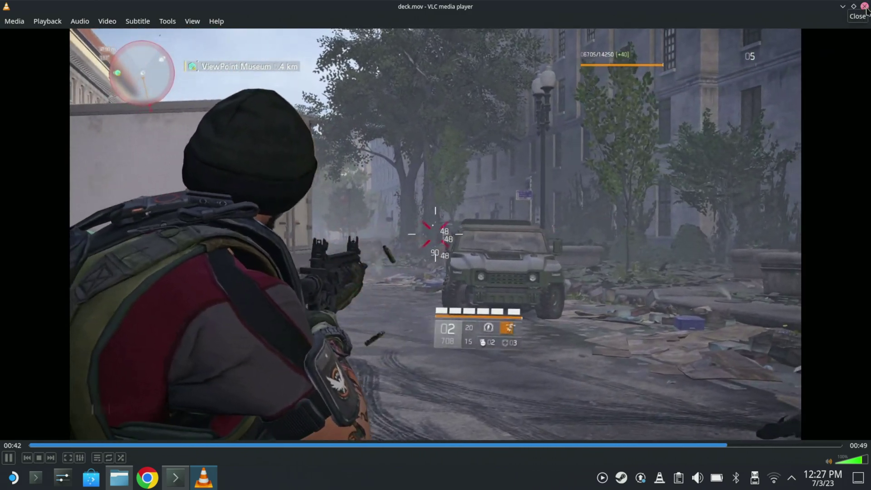
left_click(865, 7)
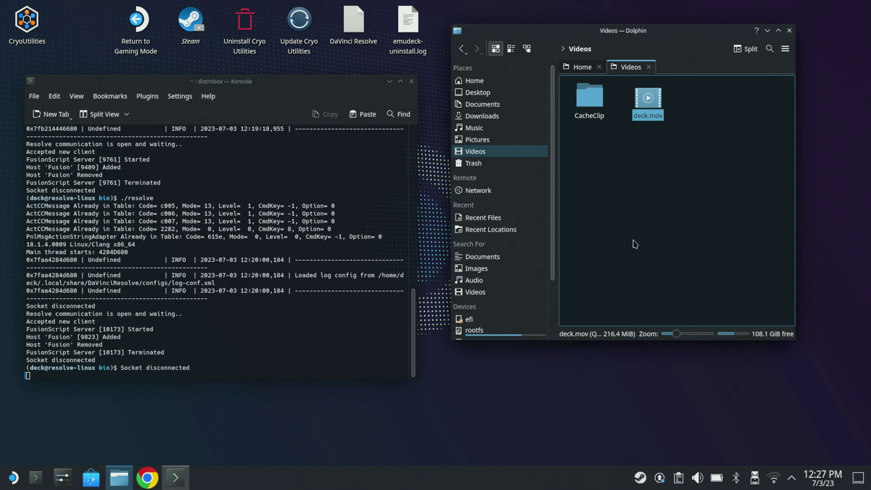
- Close Dolphin and launch OBS Studio from the launcher by searching 'obs'
left_click(790, 30)
left_click(13, 478)
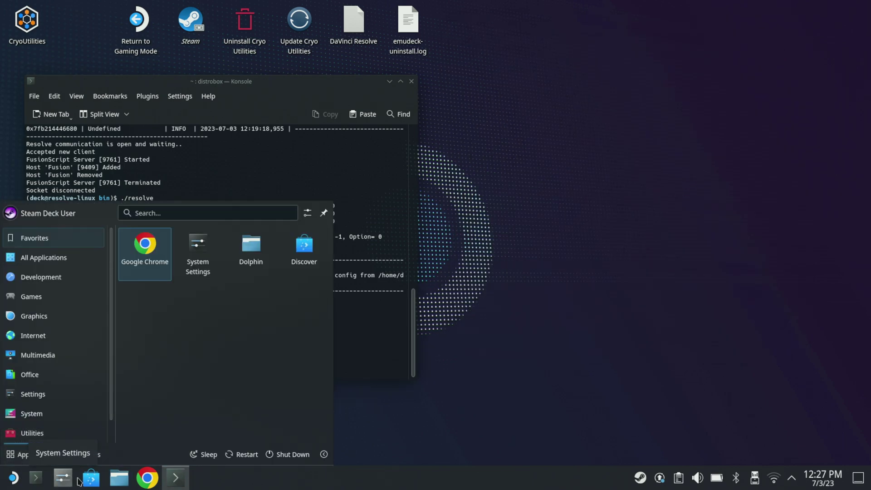
type("obs")
key("Return")
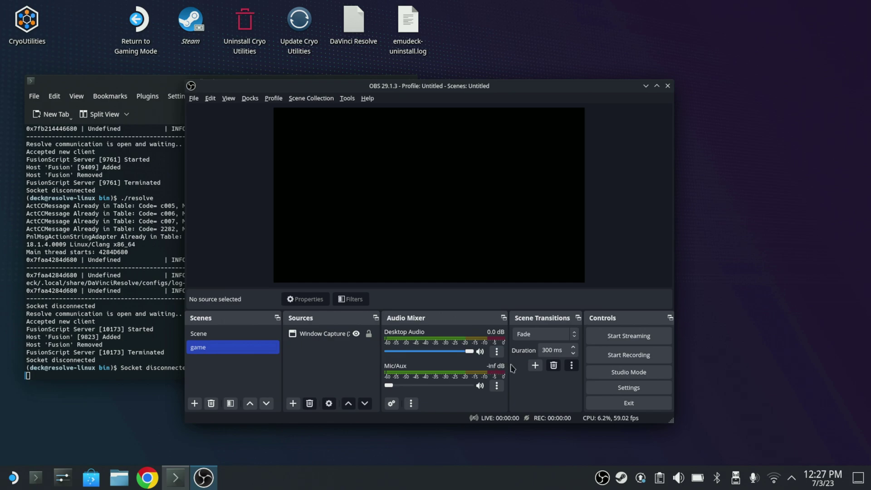
- Review the 1920x1080 60 fps Video settings and the HEVC Matroska recording output settings
left_click(605, 391)
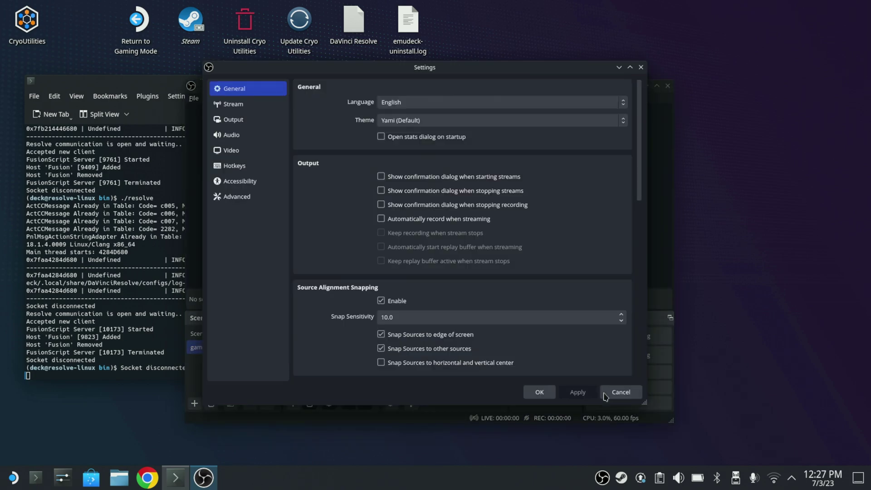
left_click(249, 155)
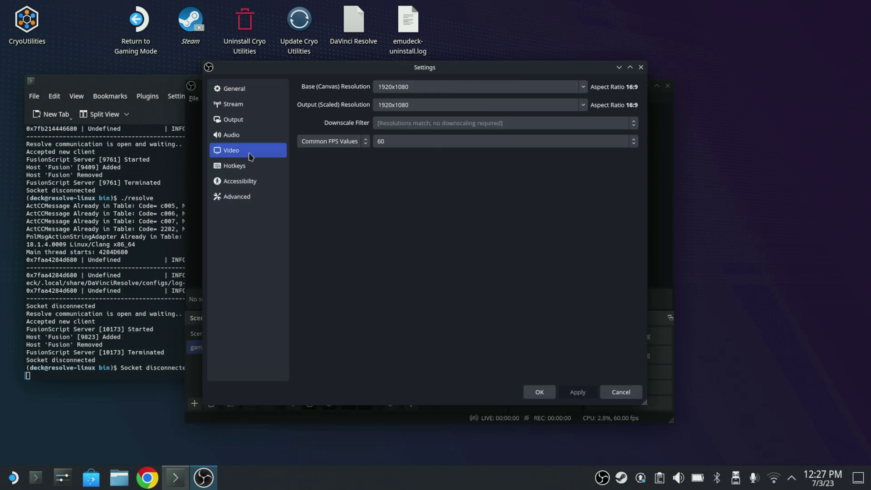
left_click(246, 121)
left_click(354, 106)
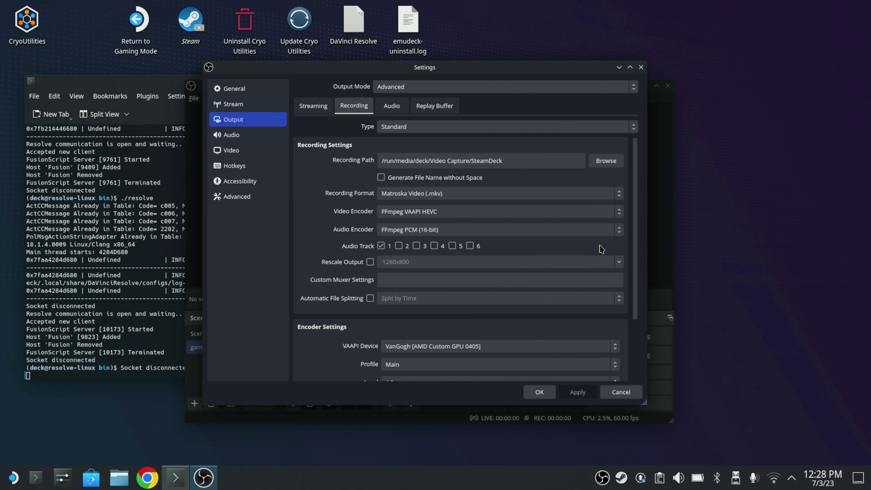
scroll(602, 249, "down", 2)
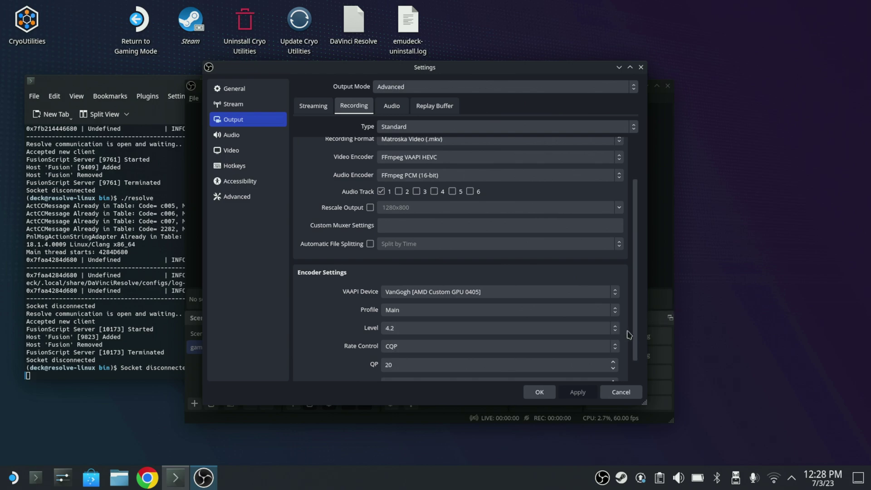
scroll(629, 335, "down", 1)
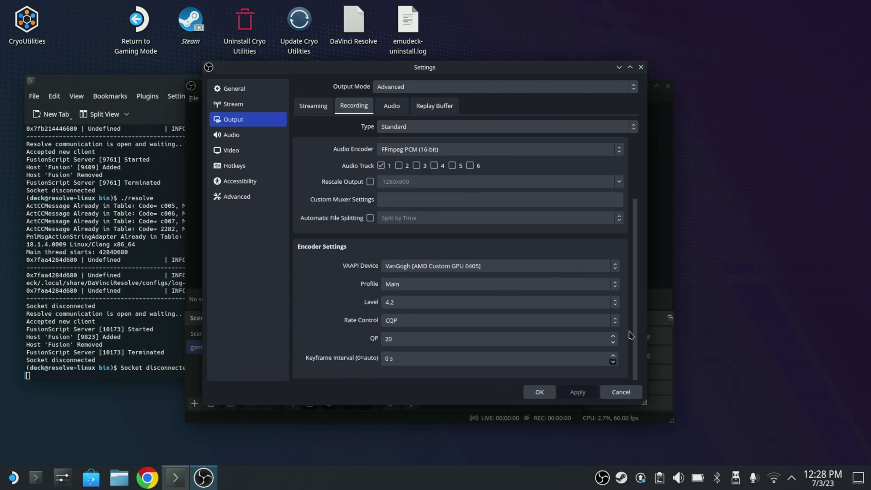
left_click(540, 392)
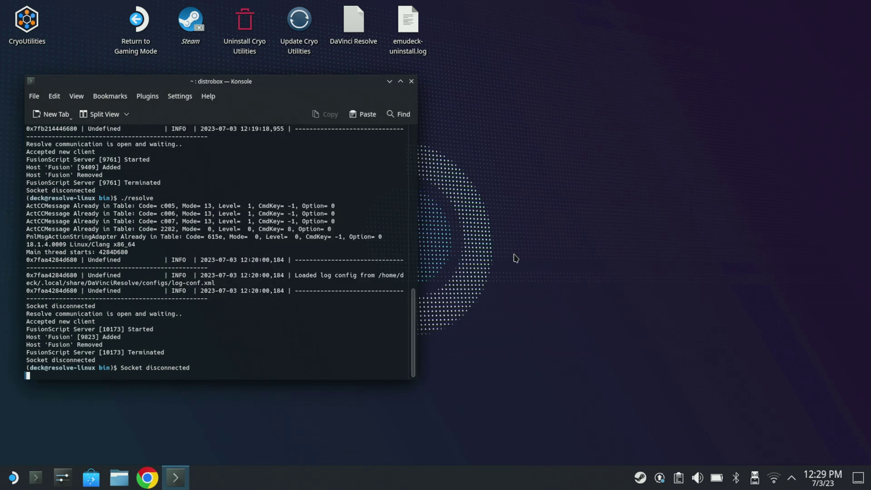